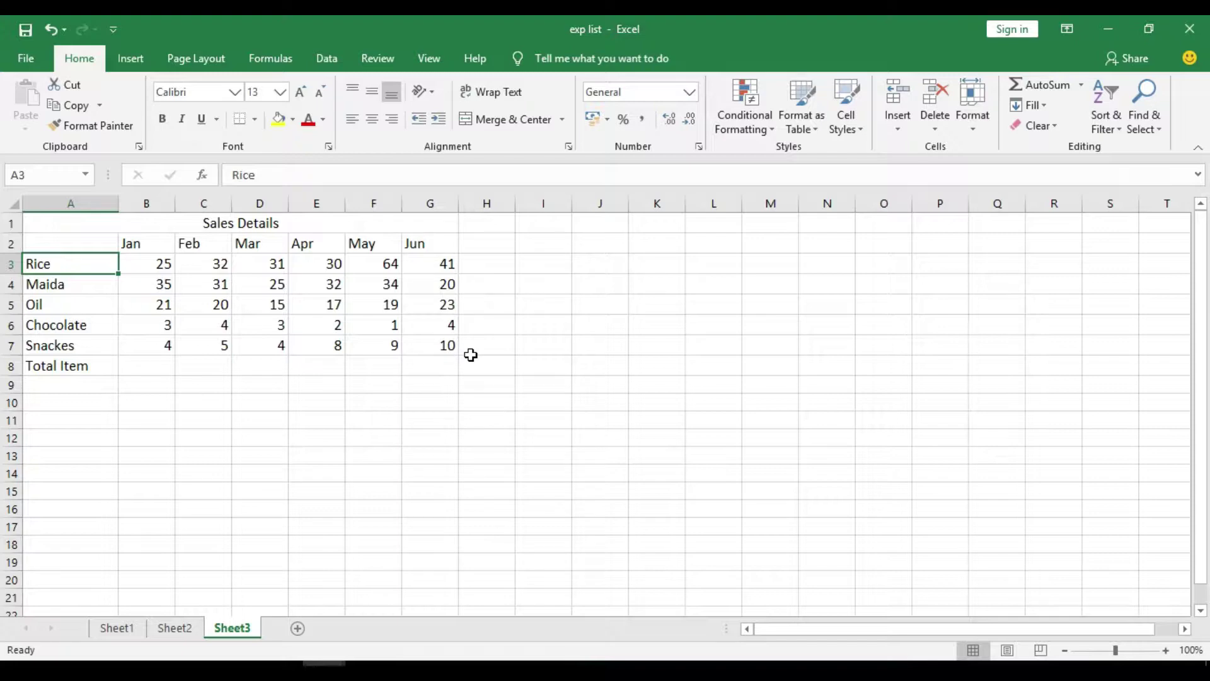
# Review the Sales Details table by selecting its title, Jan heading and item labels
pyautogui.click(318, 371)
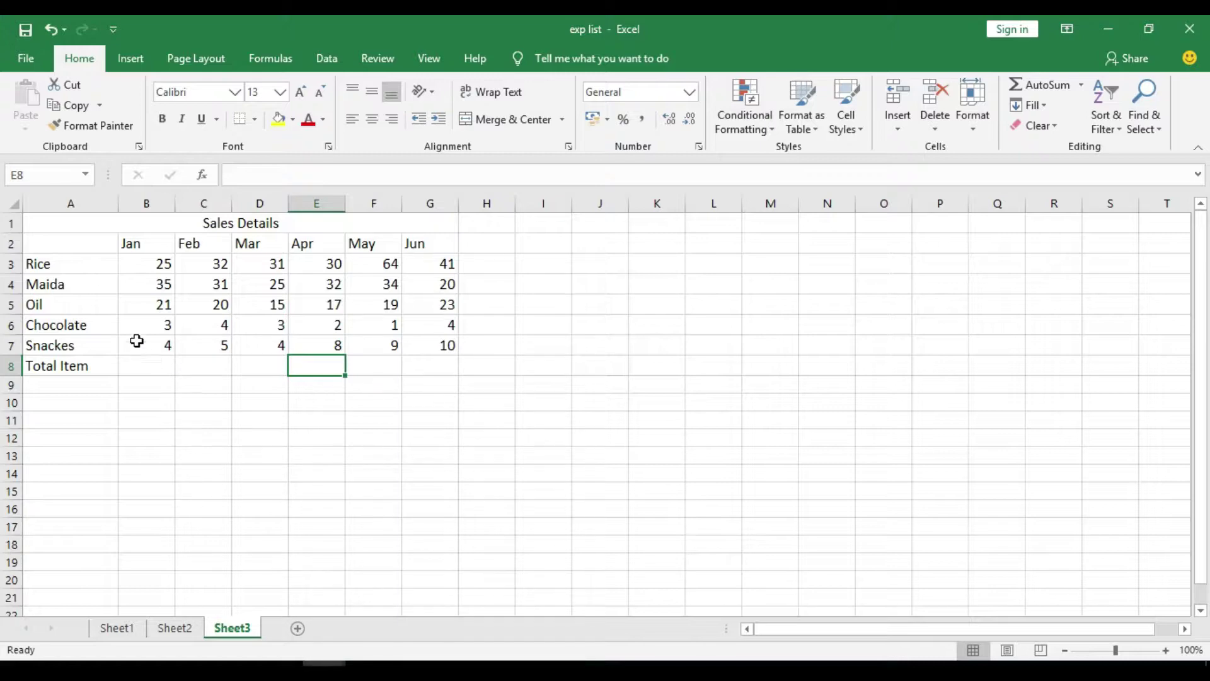
pyautogui.click(255, 223)
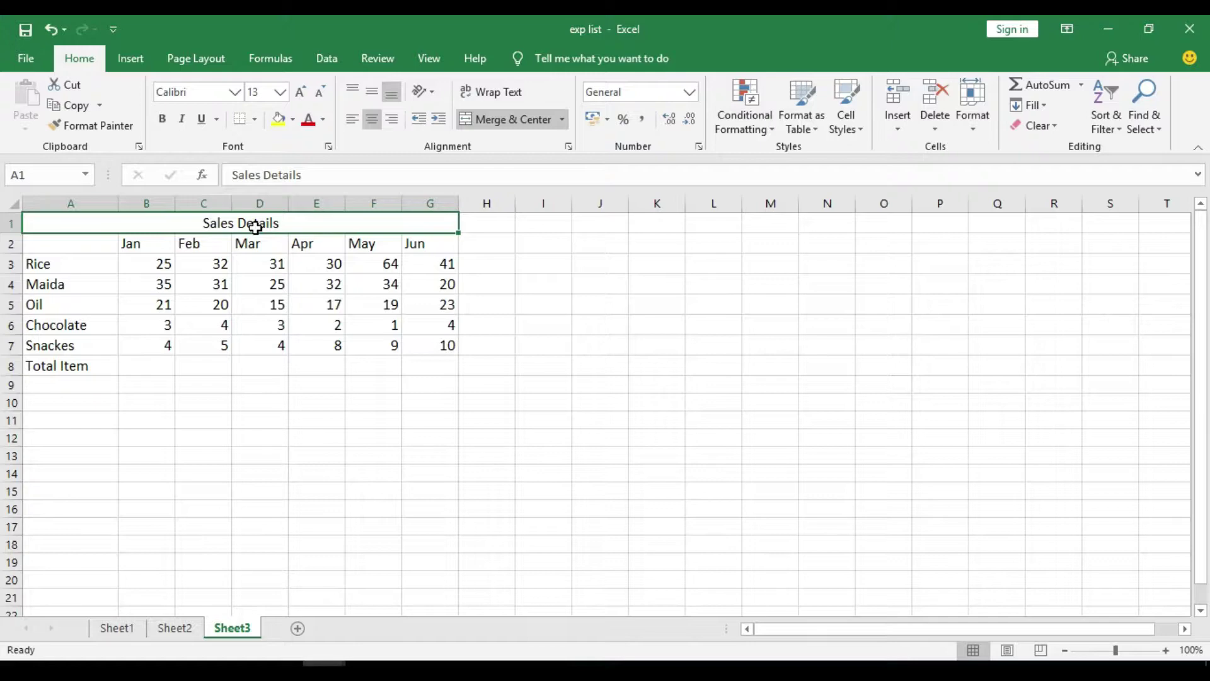
pyautogui.click(161, 259)
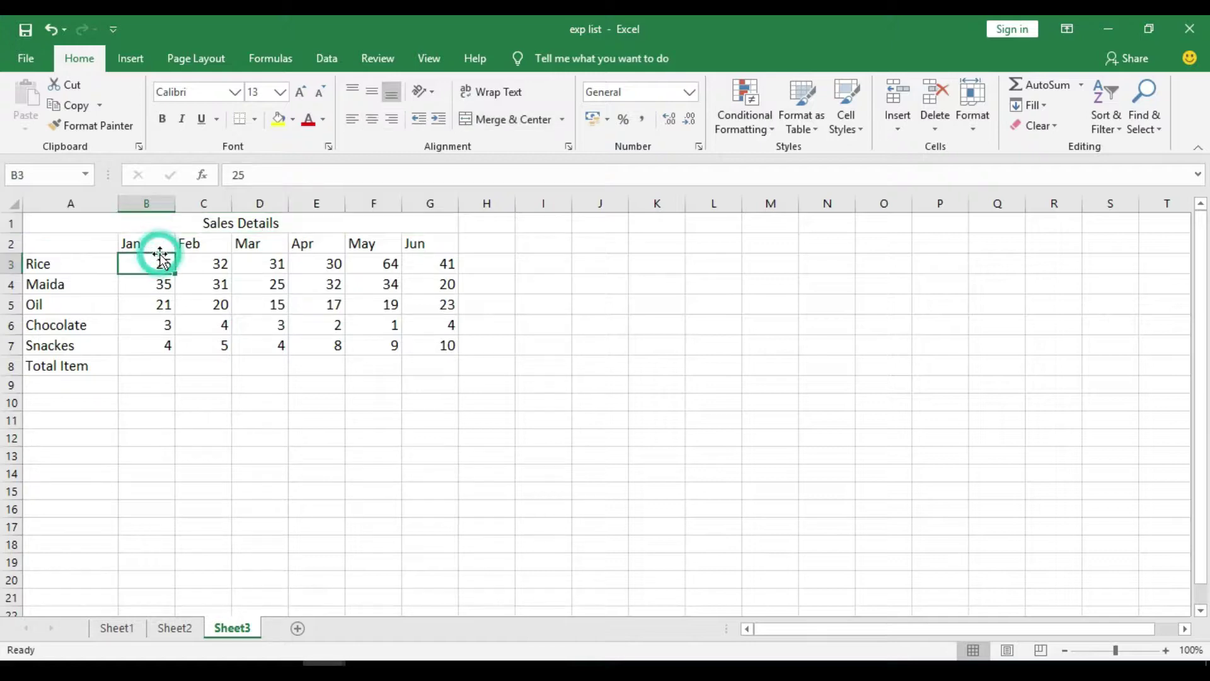
pyautogui.click(160, 242)
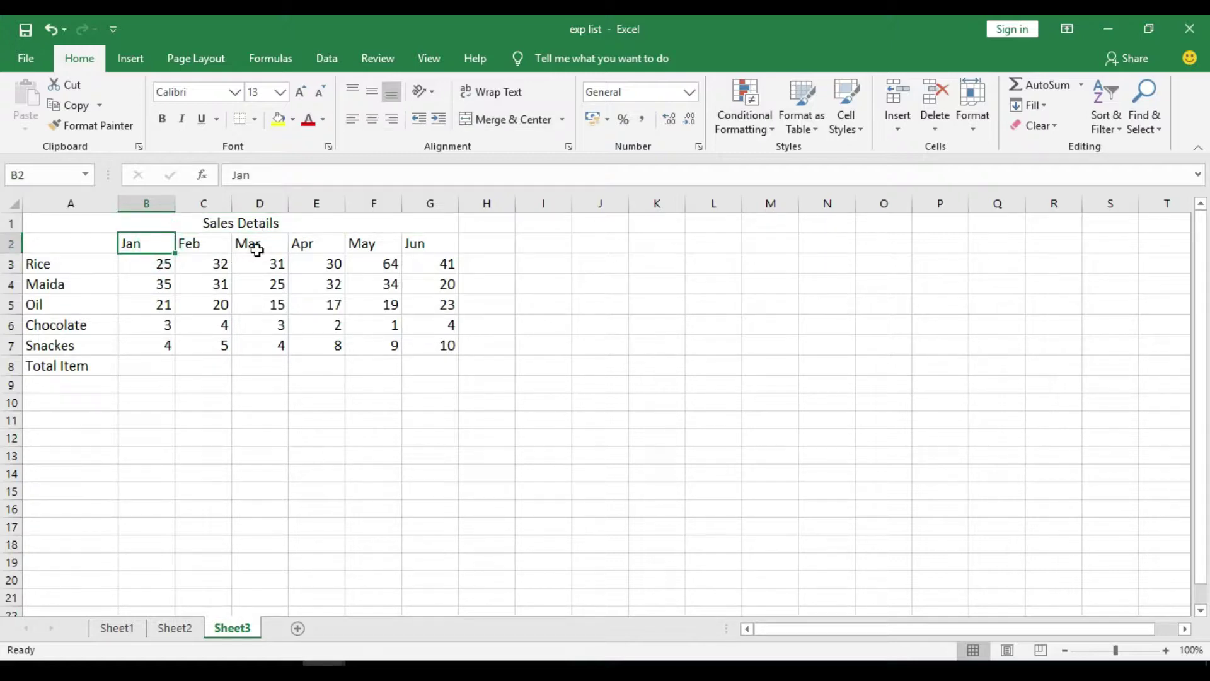
pyautogui.click(37, 270)
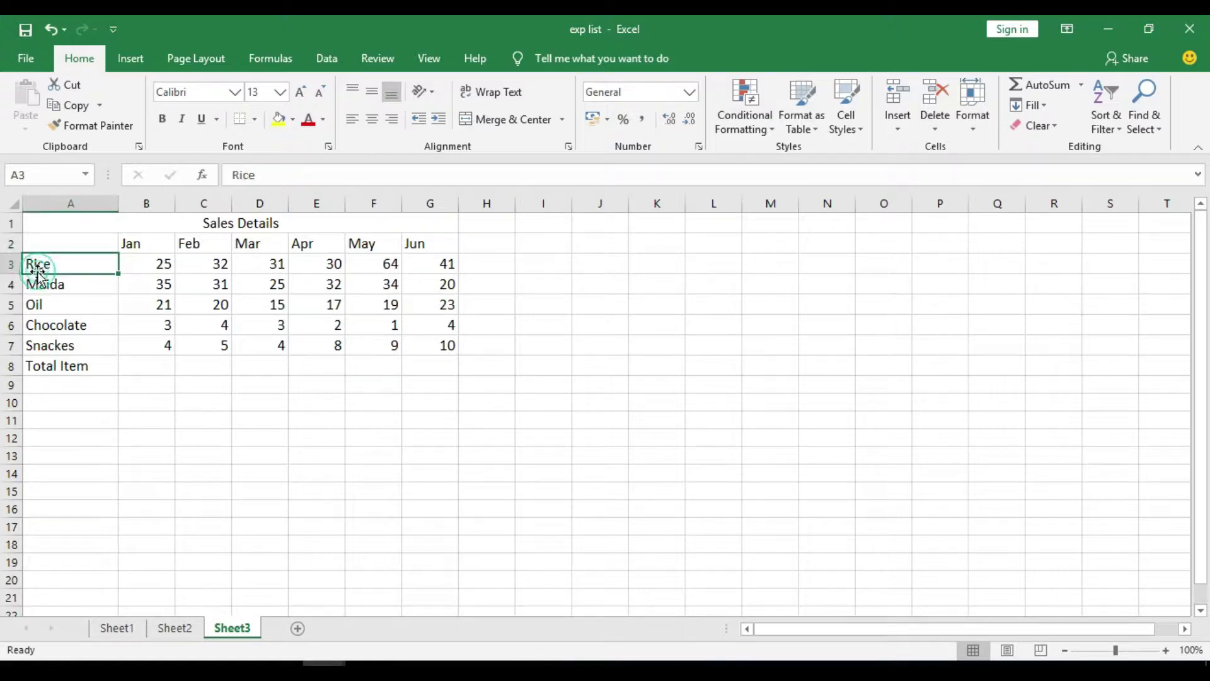
pyautogui.click(41, 287)
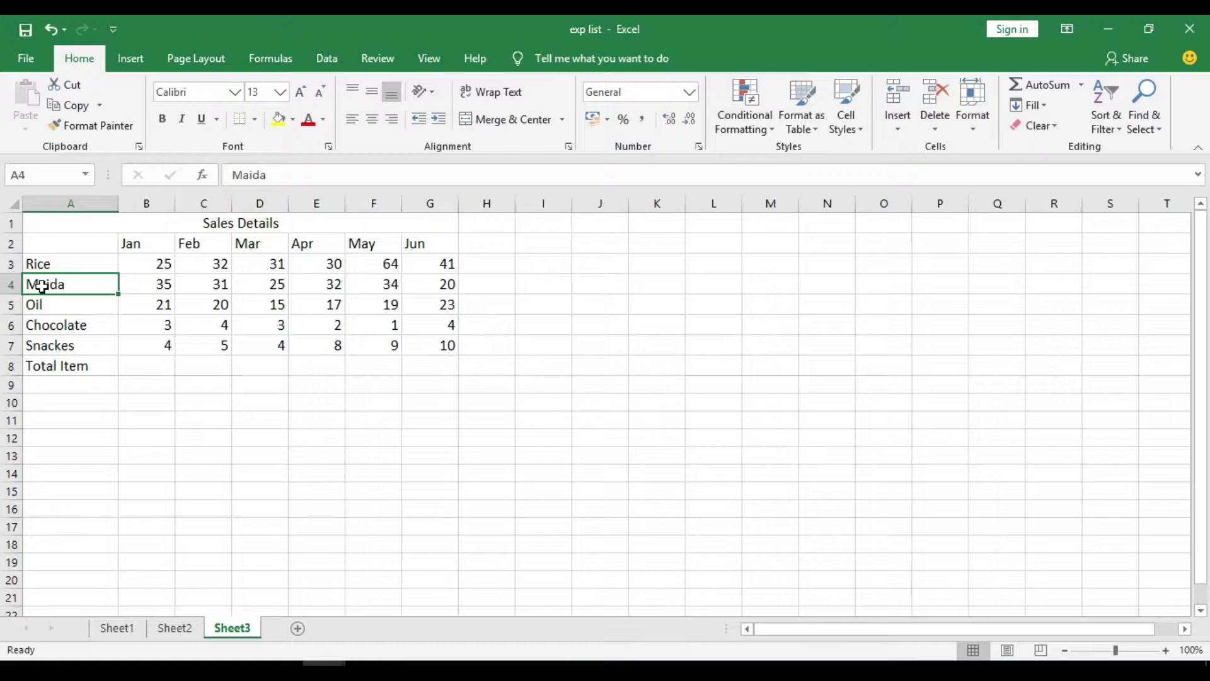
pyautogui.click(65, 306)
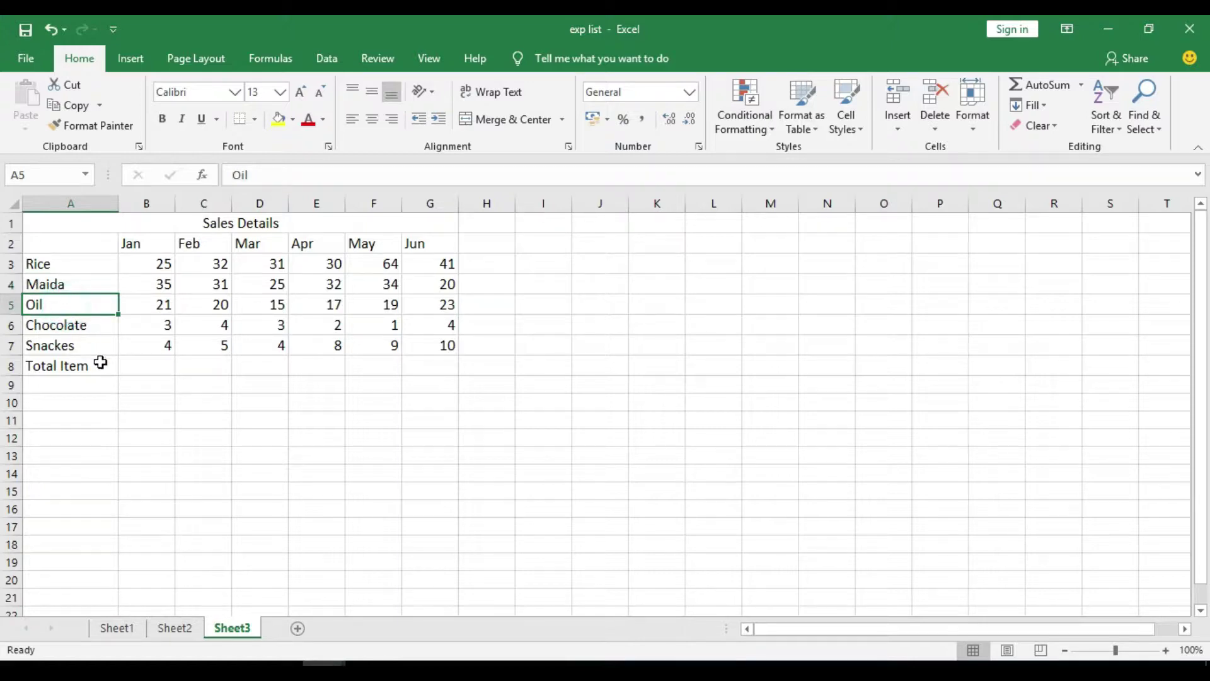
pyautogui.click(99, 362)
# AutoSum January in B8 and fill the total formula across to G8
pyautogui.click(141, 371)
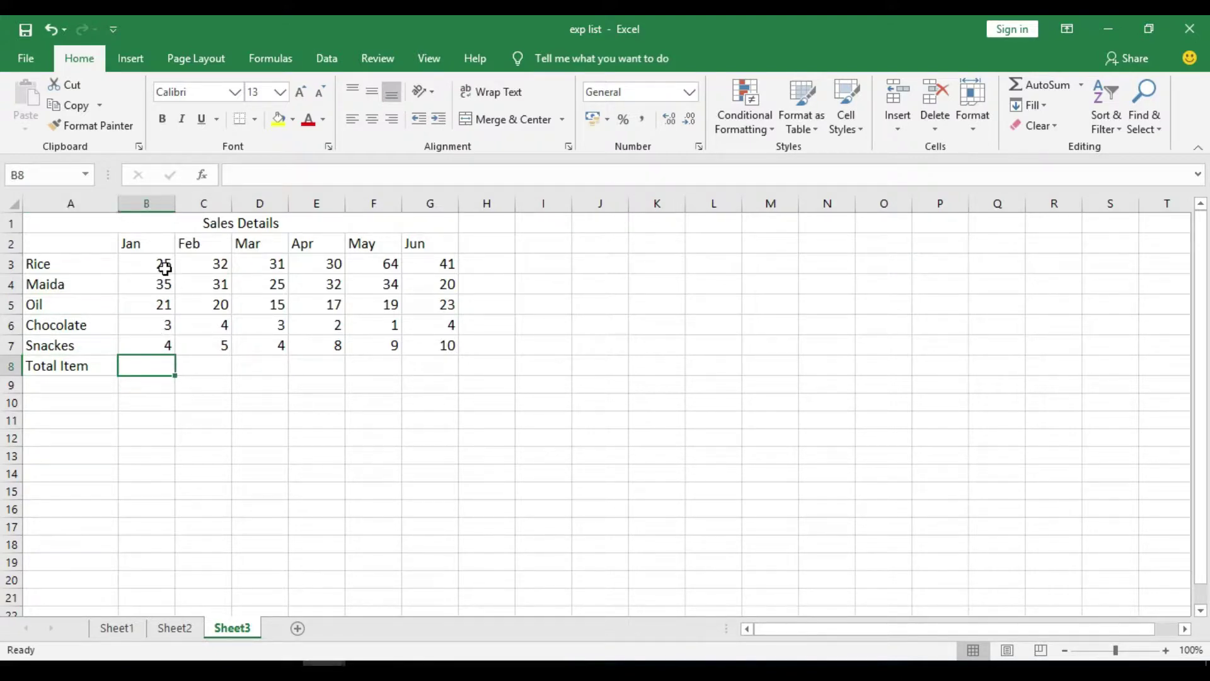
pyautogui.click(1034, 87)
pyautogui.press('Return')
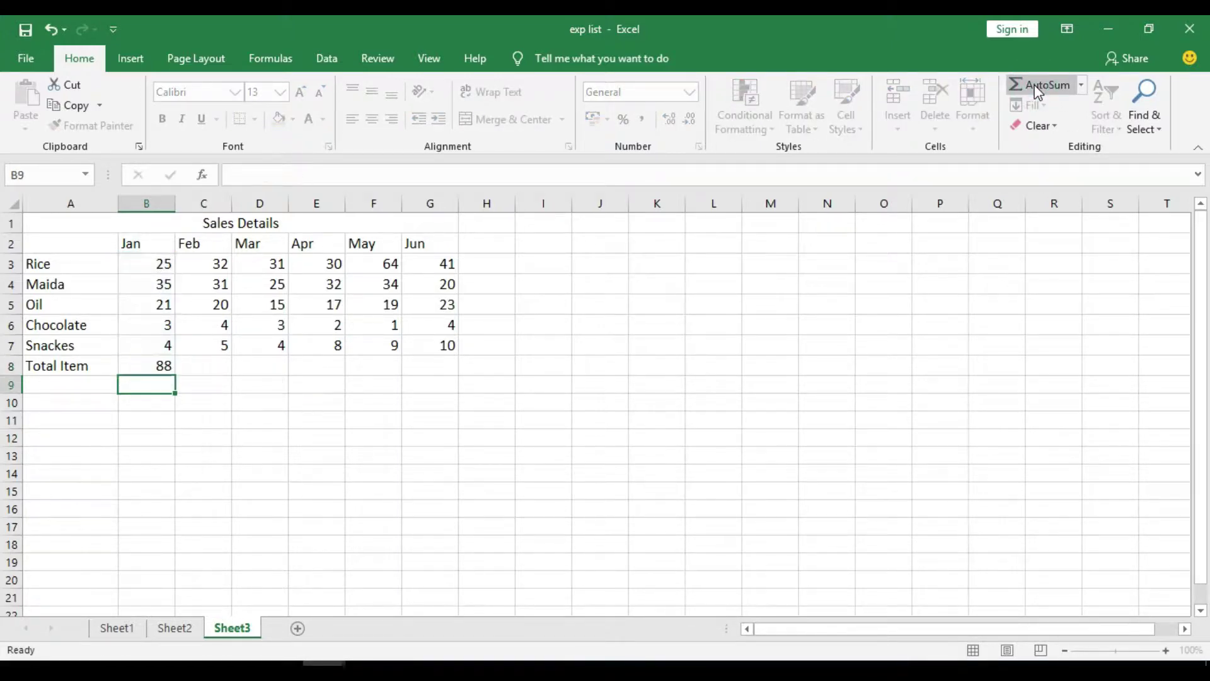
pyautogui.click(236, 368)
pyautogui.click(165, 366)
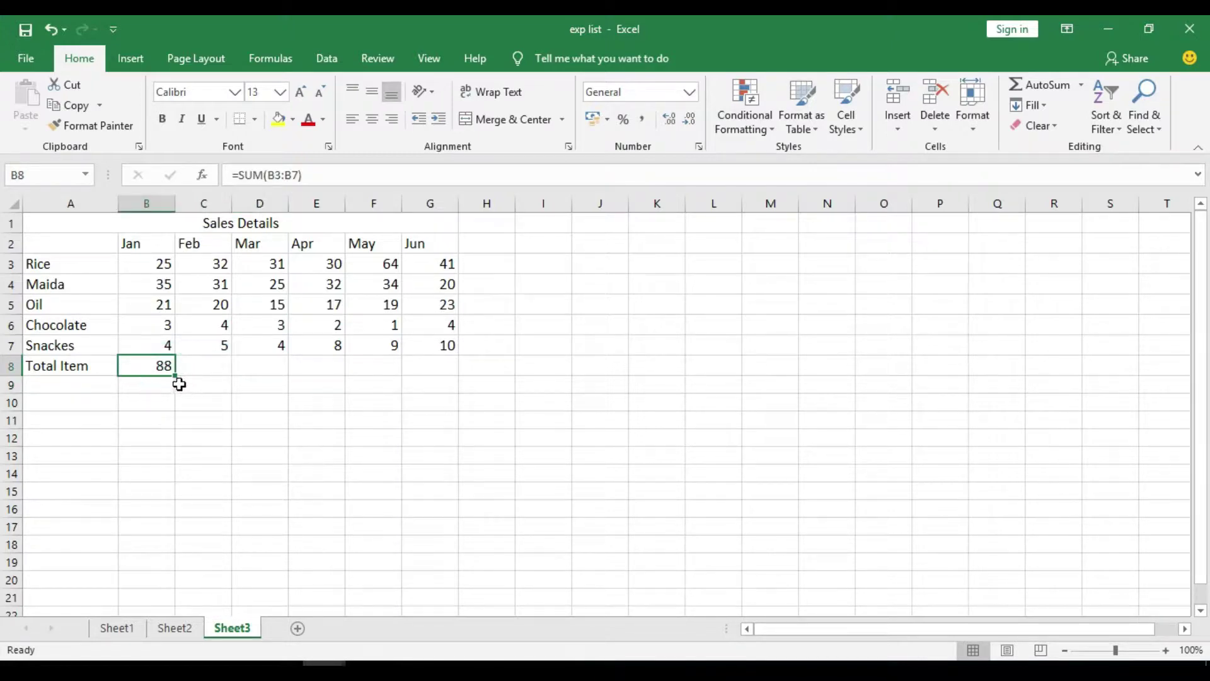
pyautogui.moveTo(178, 375); pyautogui.dragTo(463, 350)
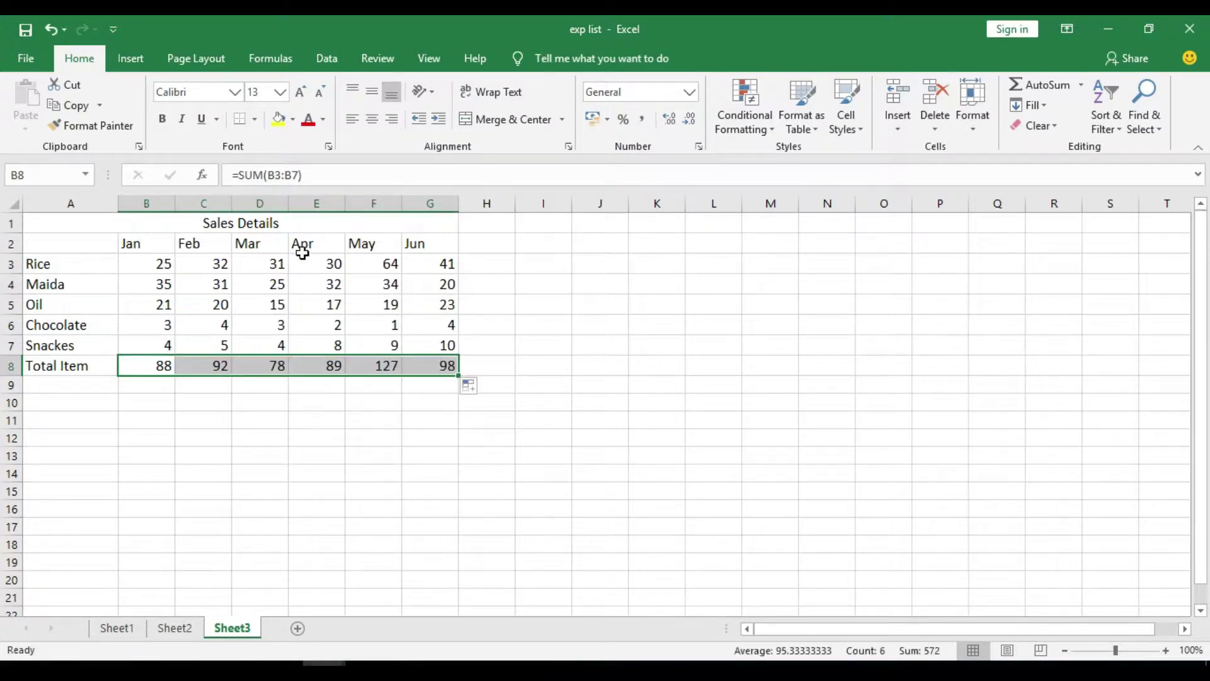
# Merge and center the Sales Details title across the table columns
pyautogui.moveTo(71, 223); pyautogui.dragTo(430, 223)
pyautogui.hotkey('alt', 'h')
pyautogui.press('m')
pyautogui.press('c')
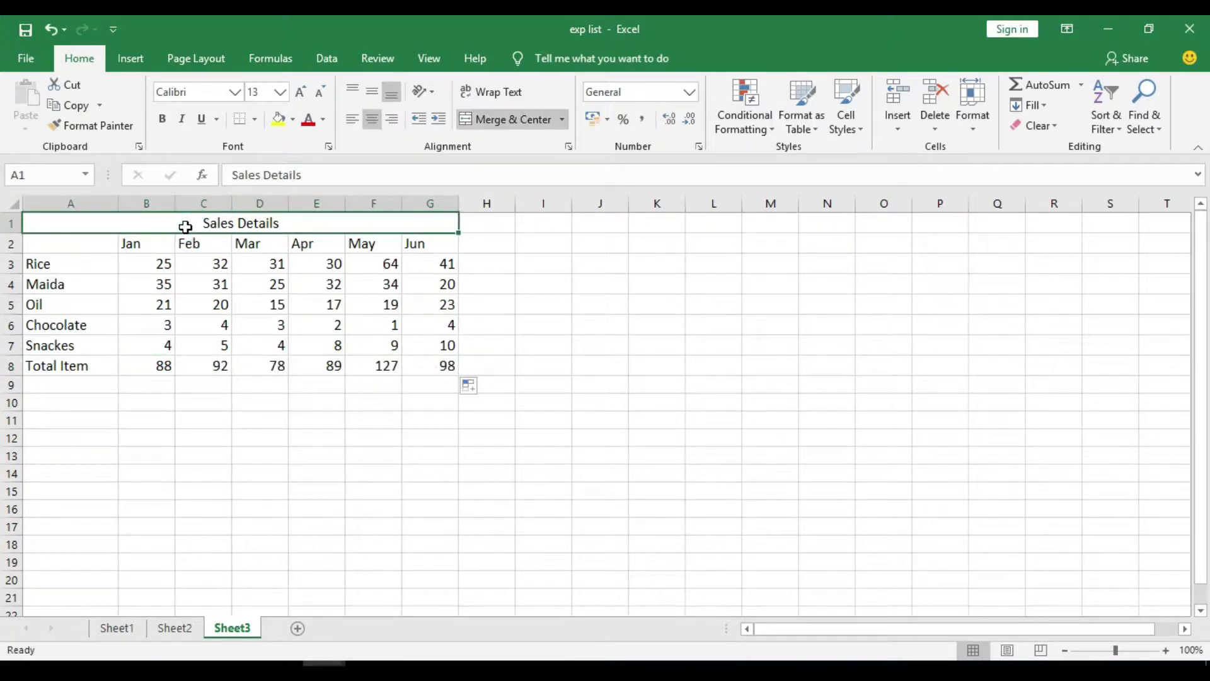
# Select the table from the title row down to the Snackes row for charting
pyautogui.click(80, 246)
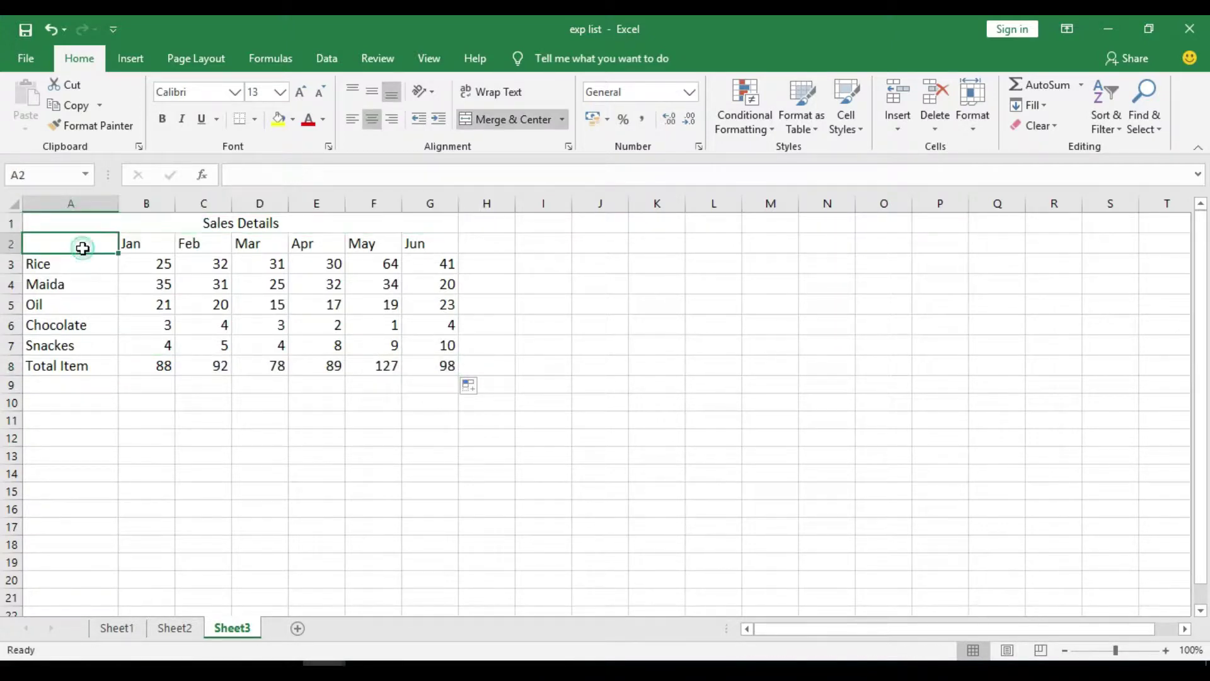
pyautogui.click(146, 234)
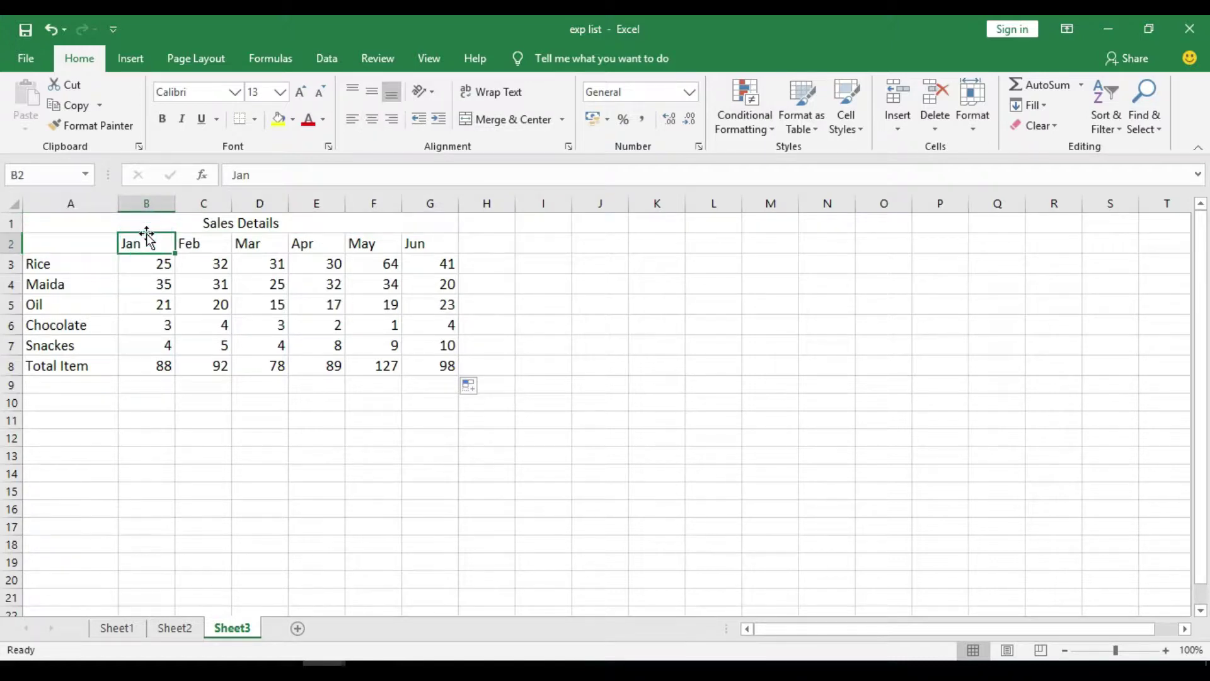
pyautogui.click(147, 228)
pyautogui.hotkey('shift', 'Down')
pyautogui.hotkey('shift', 'Down')
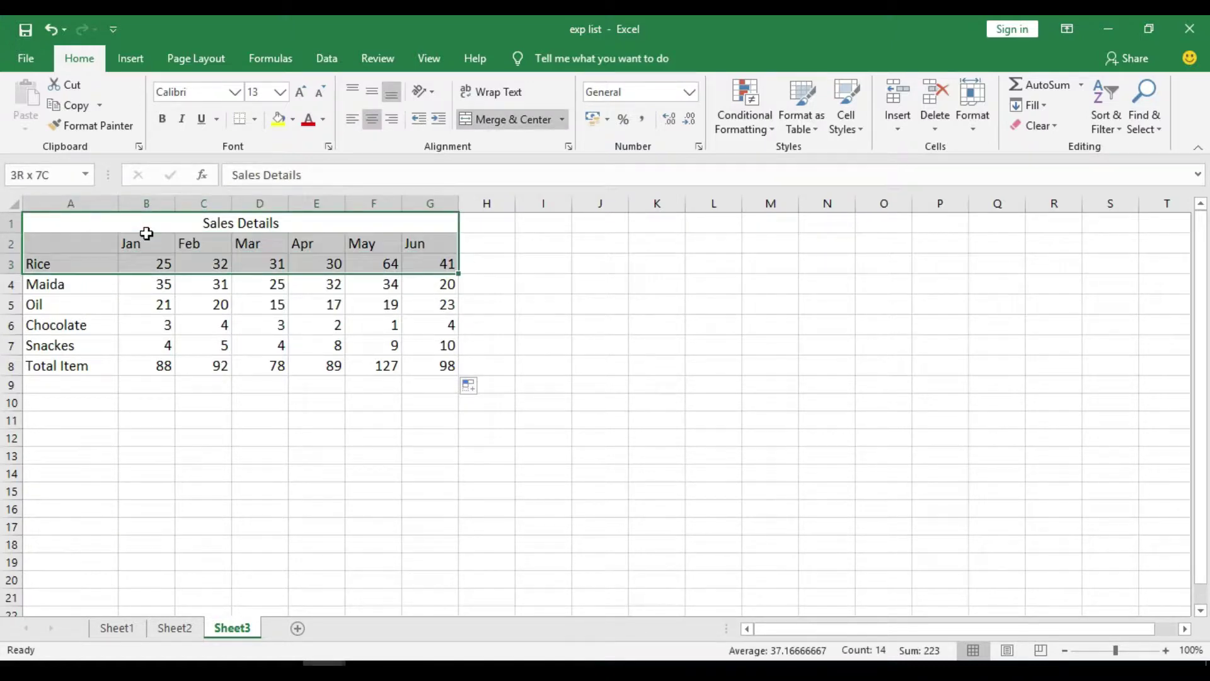
pyautogui.hotkey('shift', 'Down')
pyautogui.hotkey('shift', 'Down')
pyautogui.hotkey('shift', 'Down')
pyautogui.hotkey('shift', 'Down')
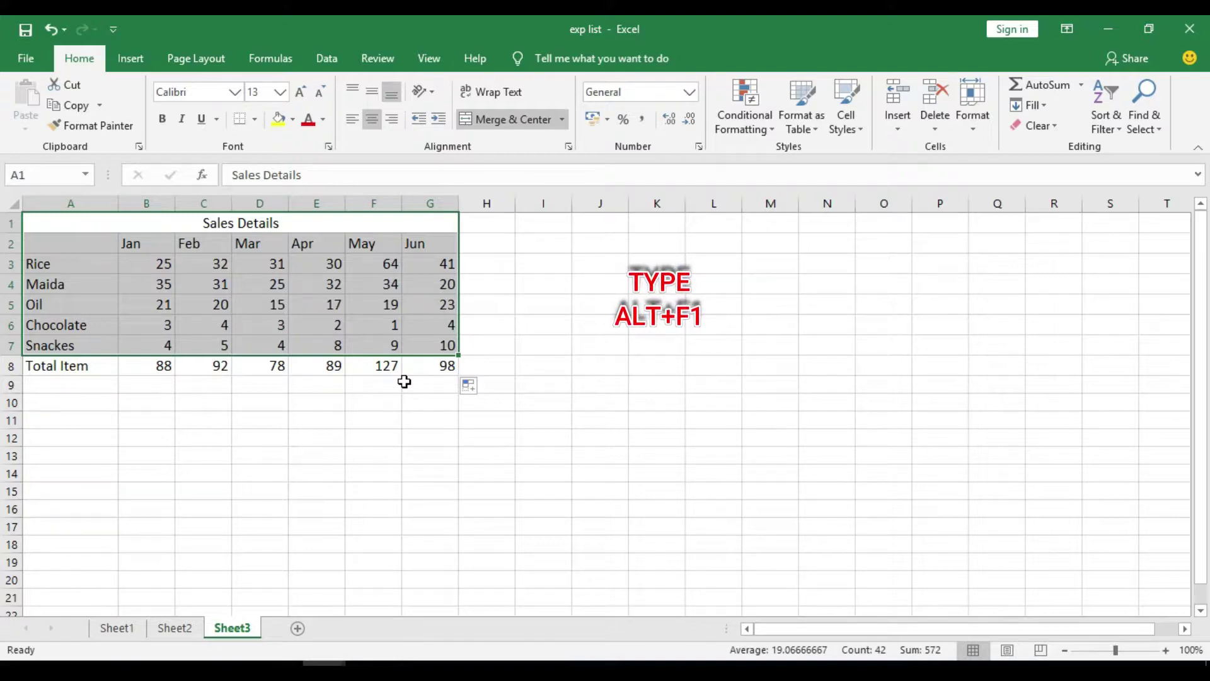
# Insert a default clustered column chart with Alt+F1 and drag it beside the table
pyautogui.hotkey('alt', 'F1')
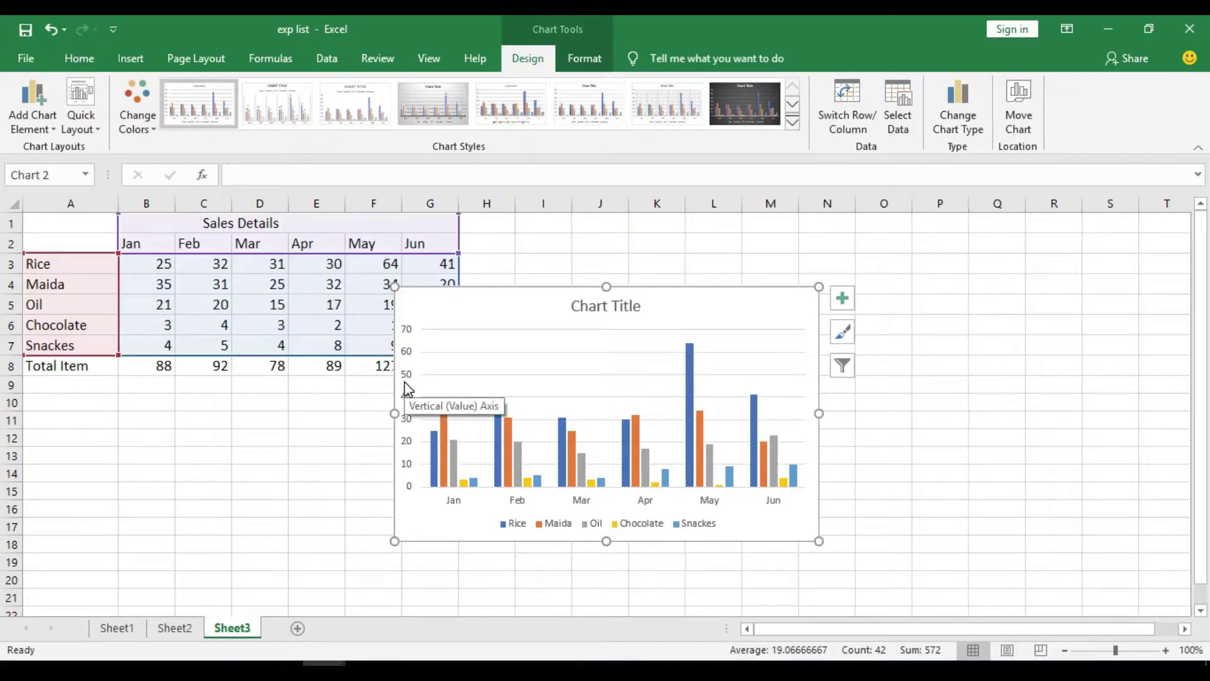
pyautogui.click(132, 60)
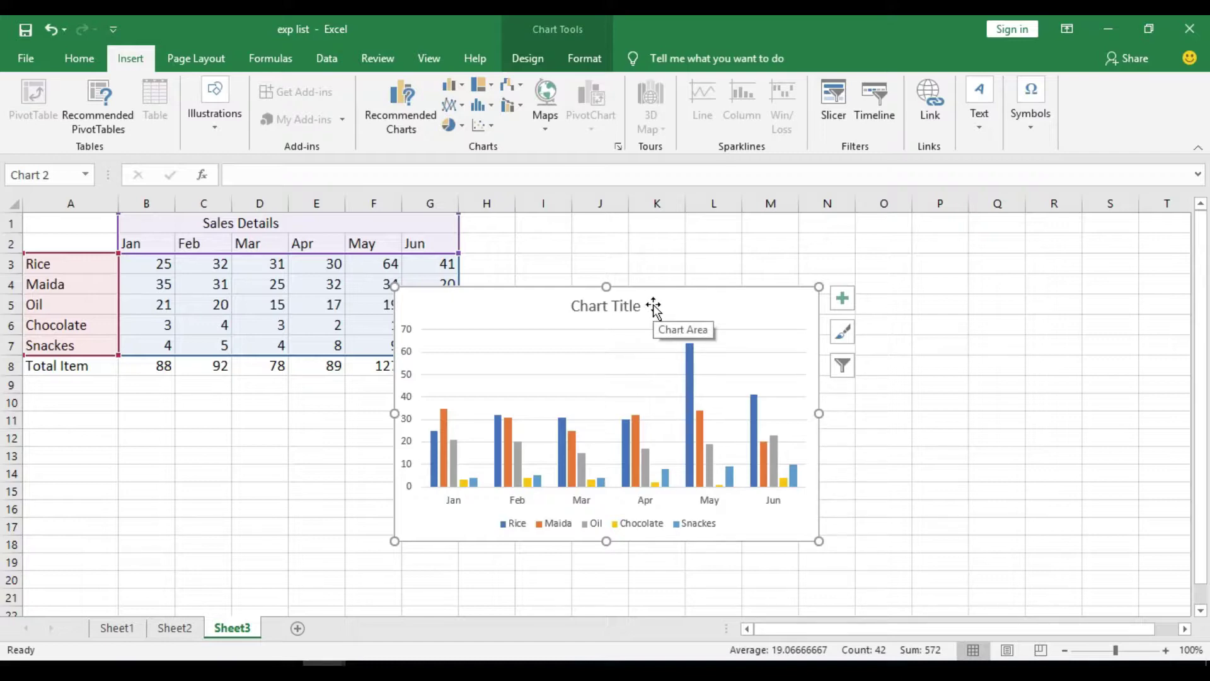
pyautogui.moveTo(653, 306); pyautogui.dragTo(667, 326)
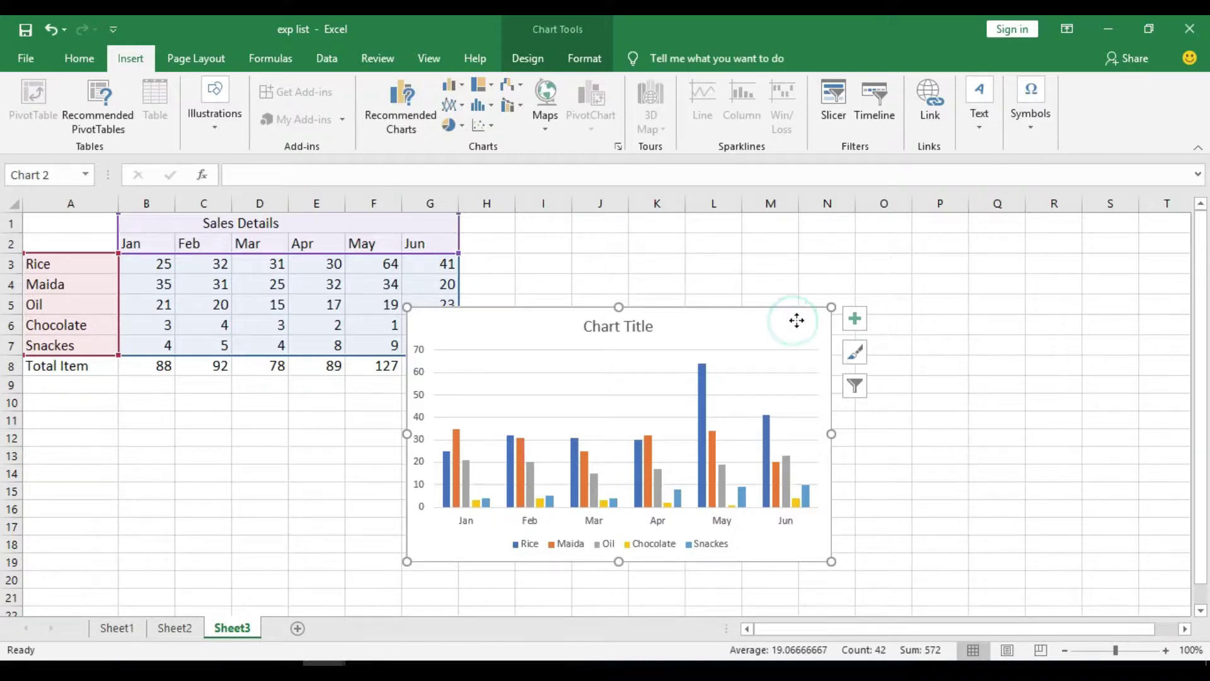
pyautogui.moveTo(795, 320)
pyautogui.mouseDown()
pyautogui.moveTo(912, 303)
pyautogui.moveTo(876, 258)
pyautogui.mouseUp()
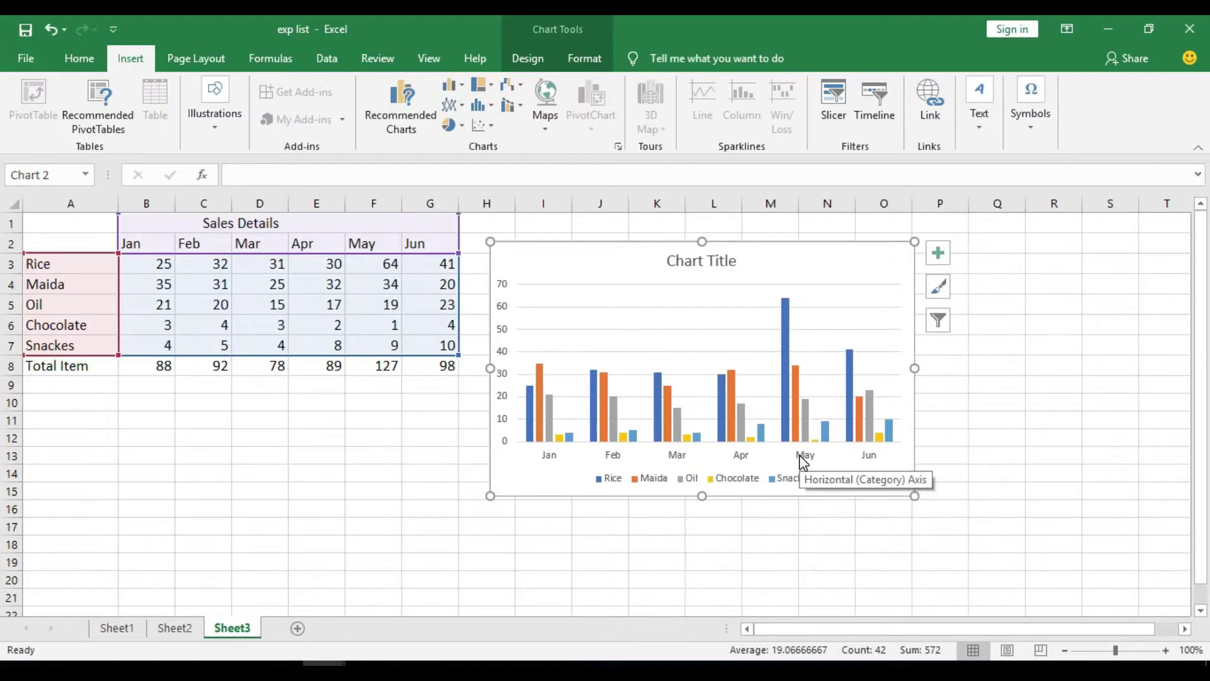
# Change the 'Chart Title' placeholder to 'sales', trimming the mistyped 'sales dta'
pyautogui.click(712, 265)
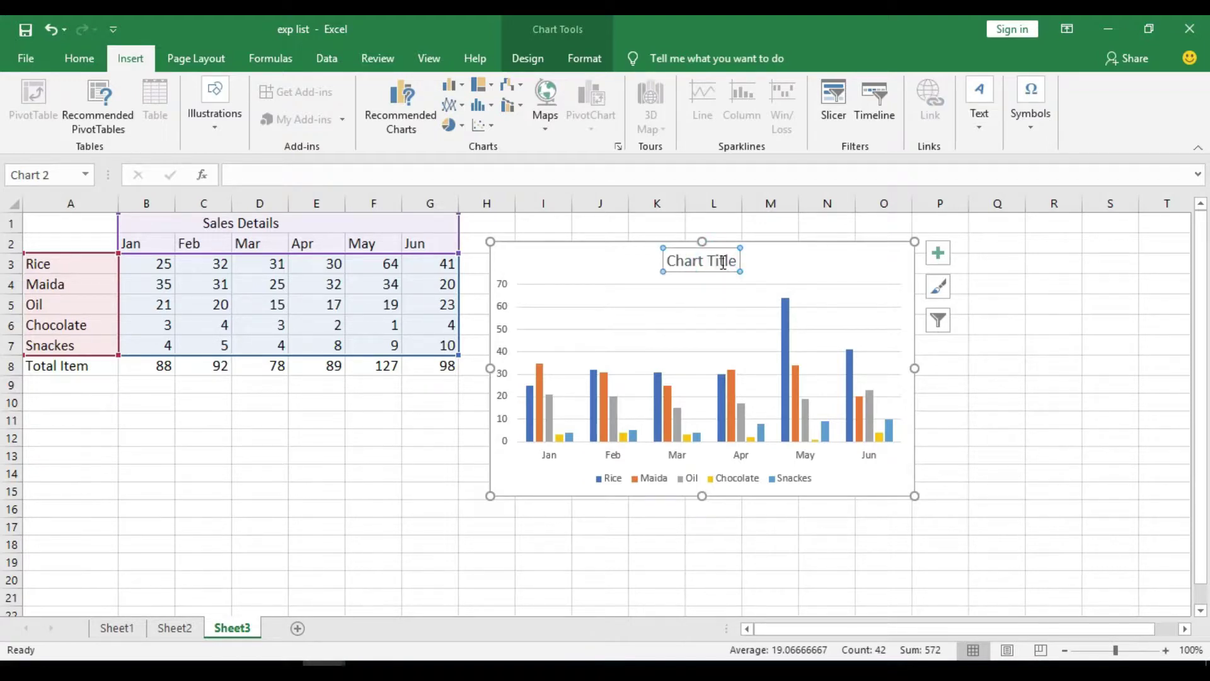
pyautogui.doubleClick(723, 262)
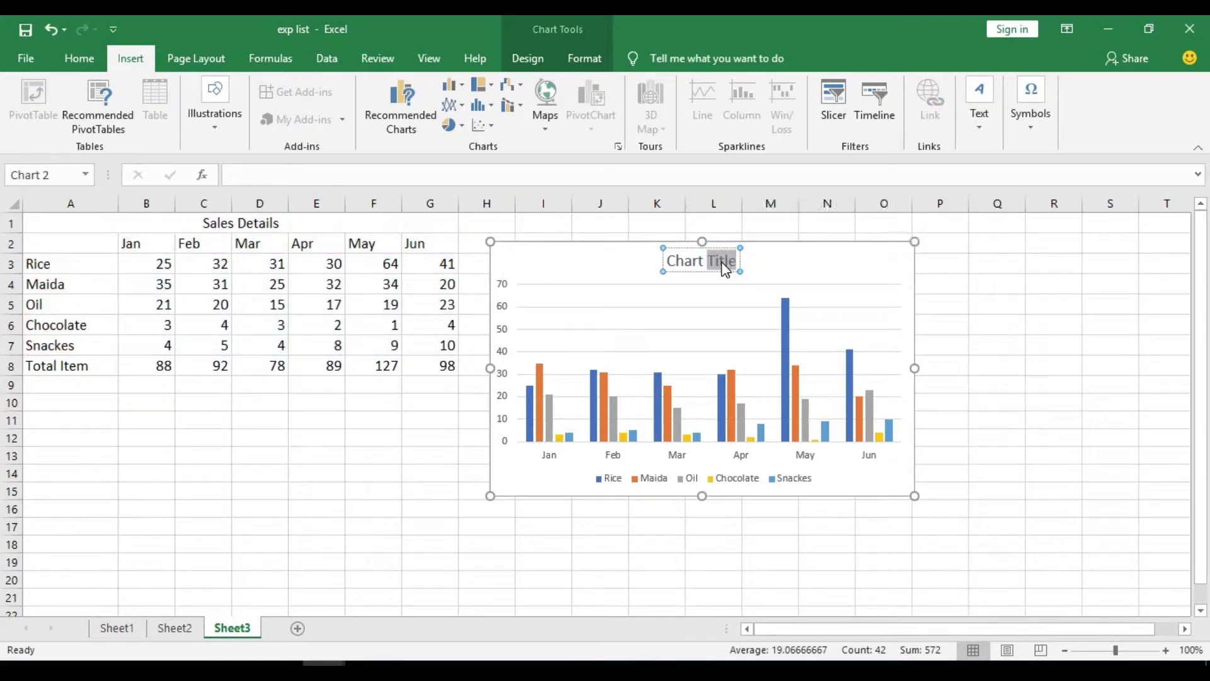
pyautogui.press('BackSpace')
pyautogui.press('BackSpace')
pyautogui.press('BackSpace')
pyautogui.press('BackSpace')
pyautogui.press('BackSpace')
pyautogui.press('BackSpace')
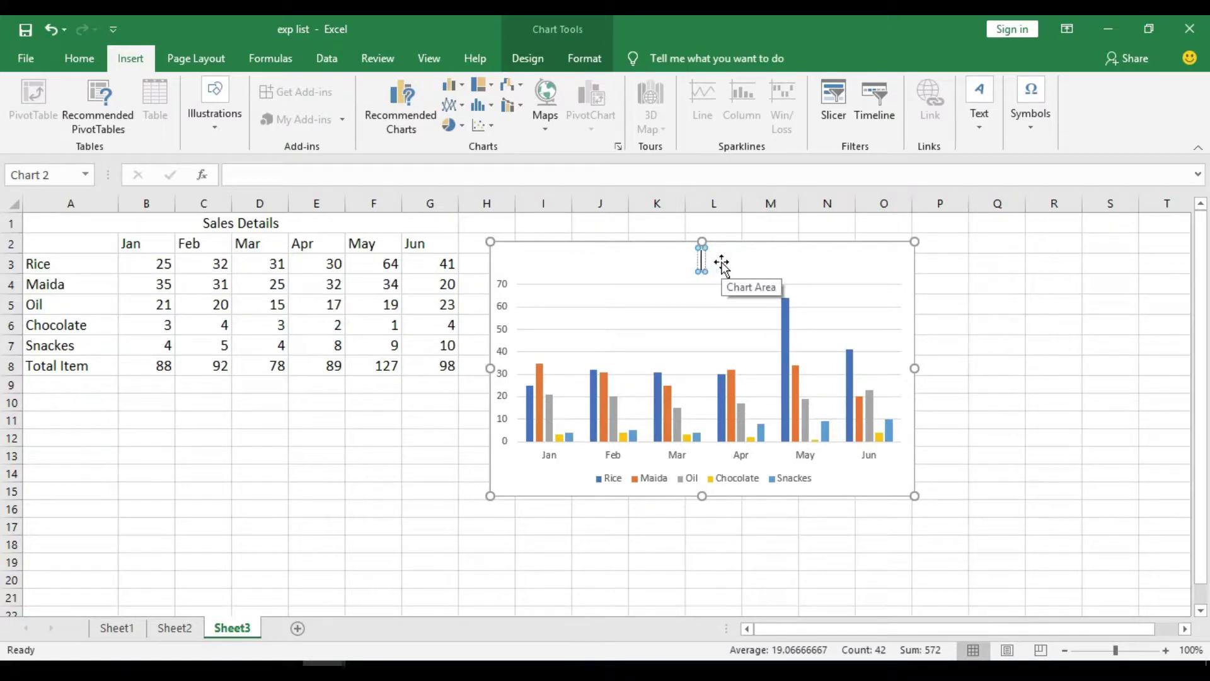
pyautogui.write('sales')
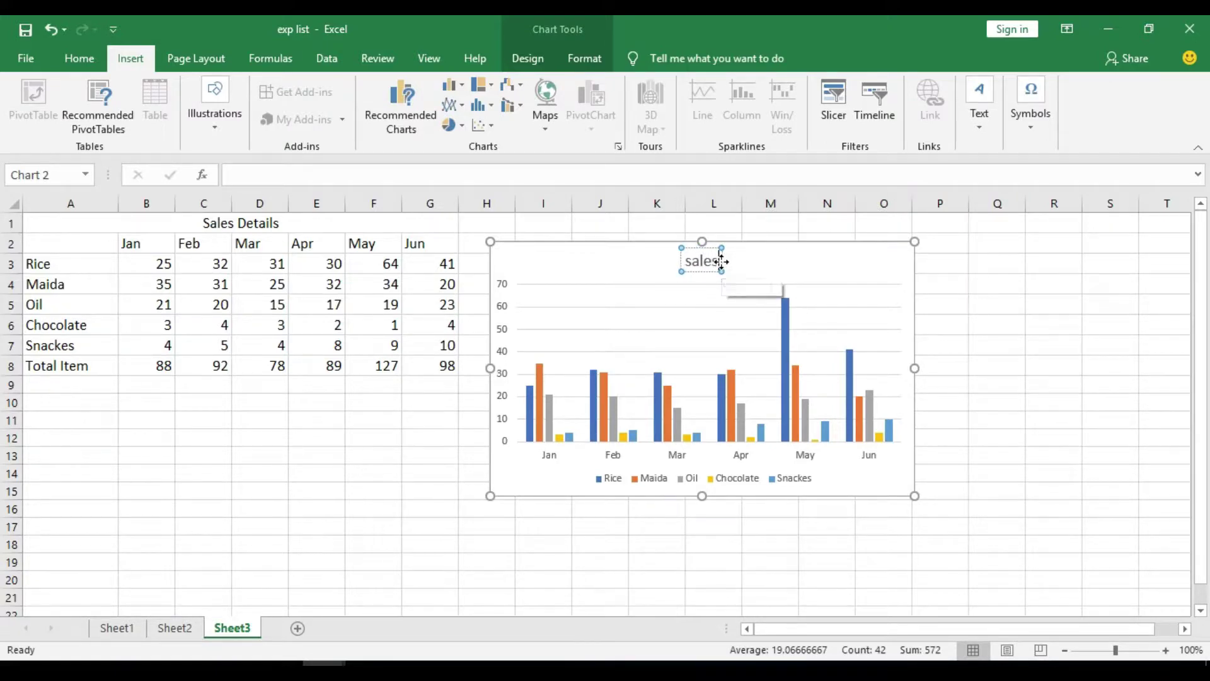
pyautogui.write(' dta')
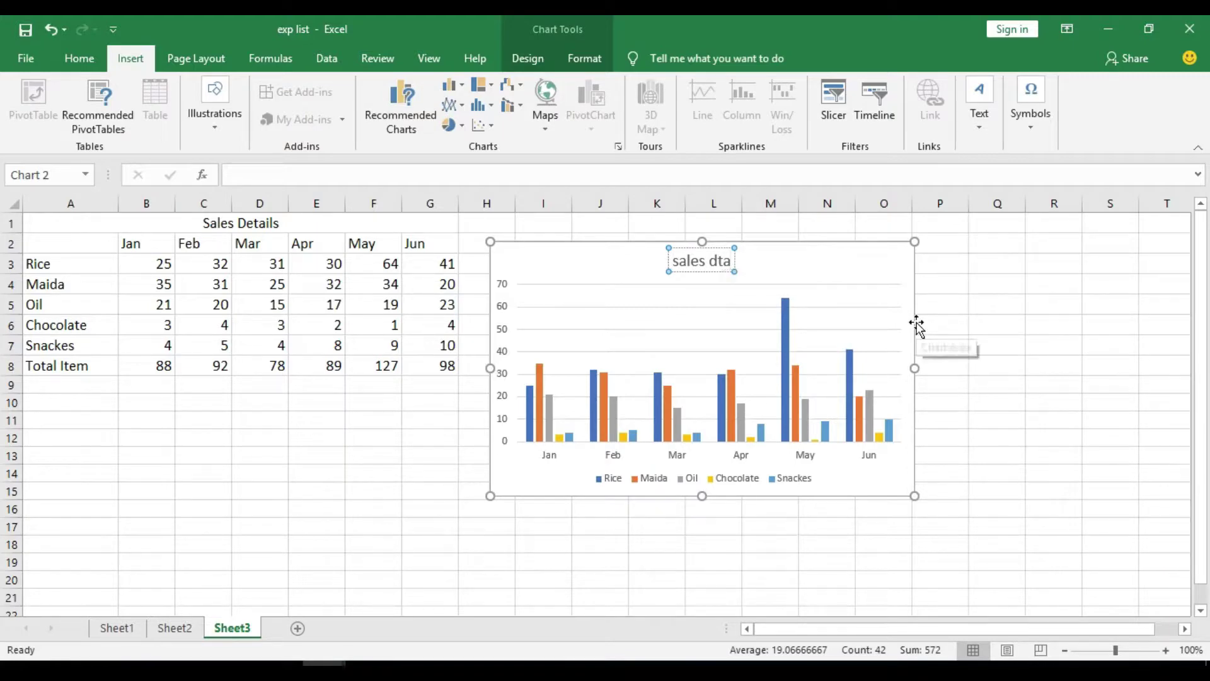
pyautogui.press('BackSpace')
pyautogui.press('BackSpace')
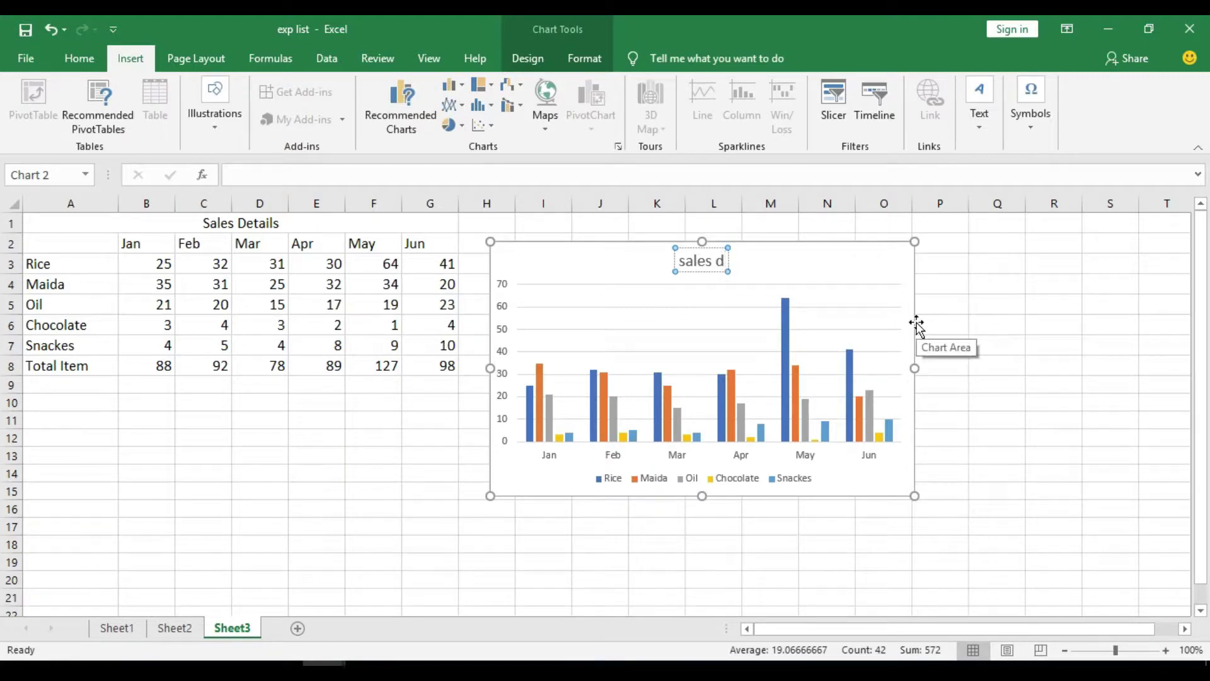
pyautogui.press('BackSpace')
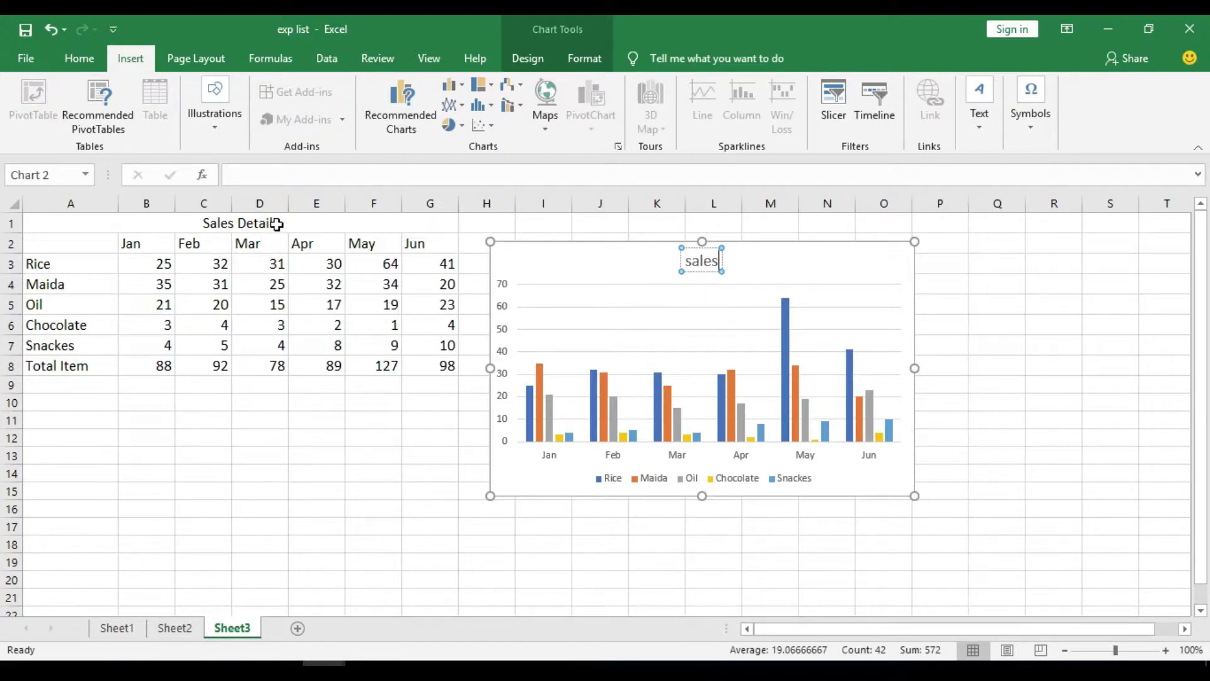
pyautogui.moveTo(713, 225); pyautogui.dragTo(707, 252)
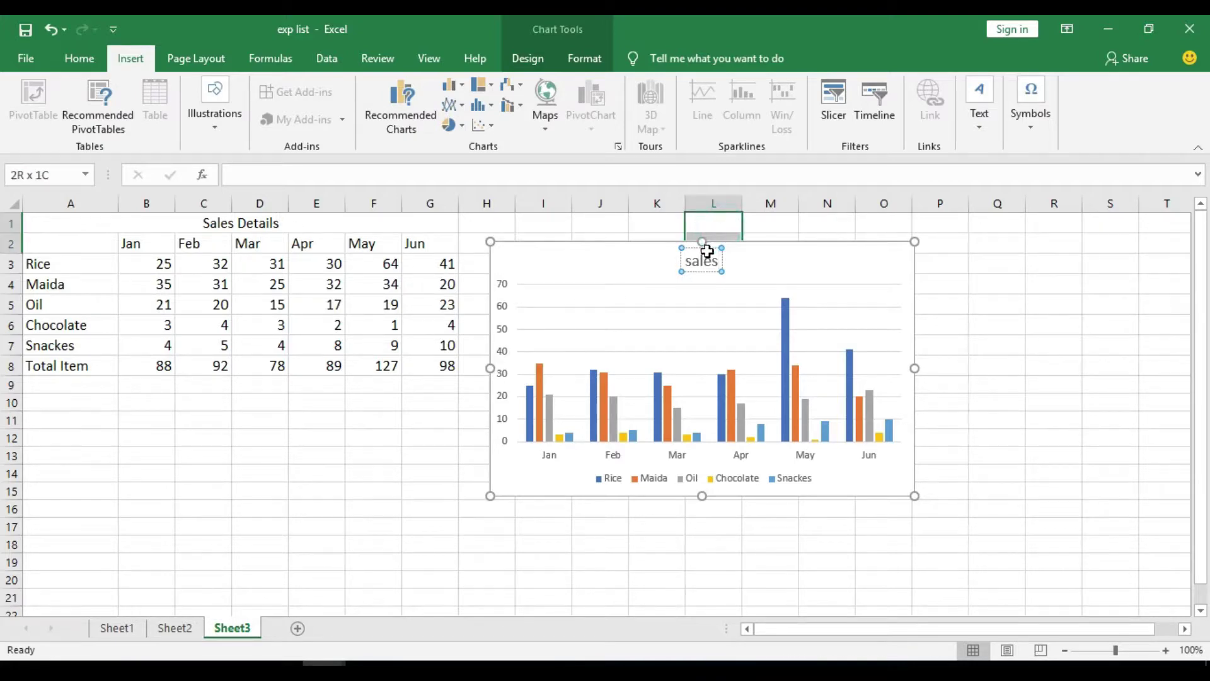
pyautogui.click(707, 252)
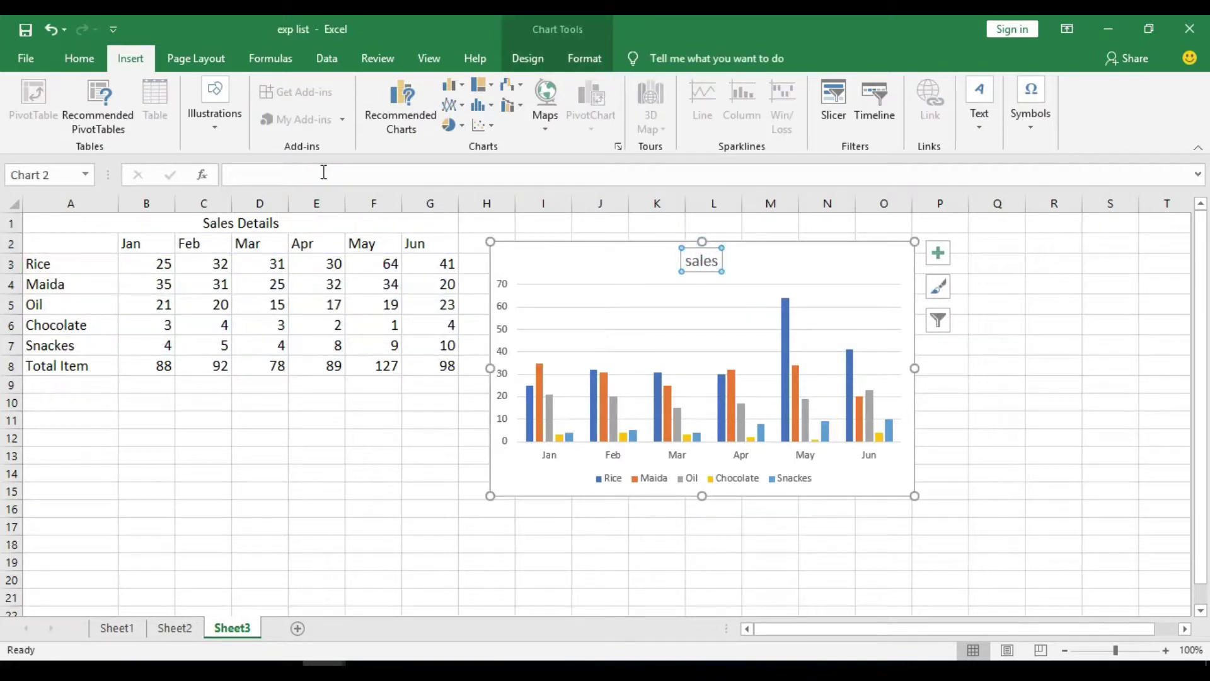
# Set the chart title formula to =A1 so it displays 'Sales Details'
pyautogui.click(291, 176)
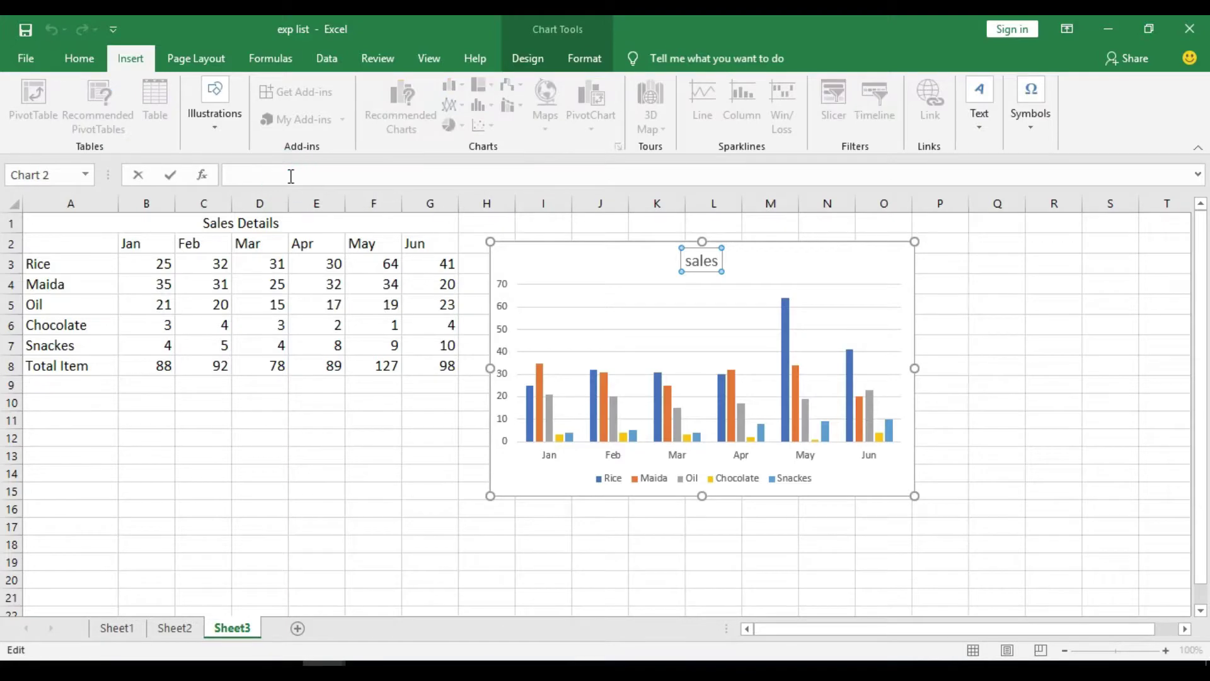
pyautogui.write('=')
pyautogui.click(269, 230)
pyautogui.press('Return')
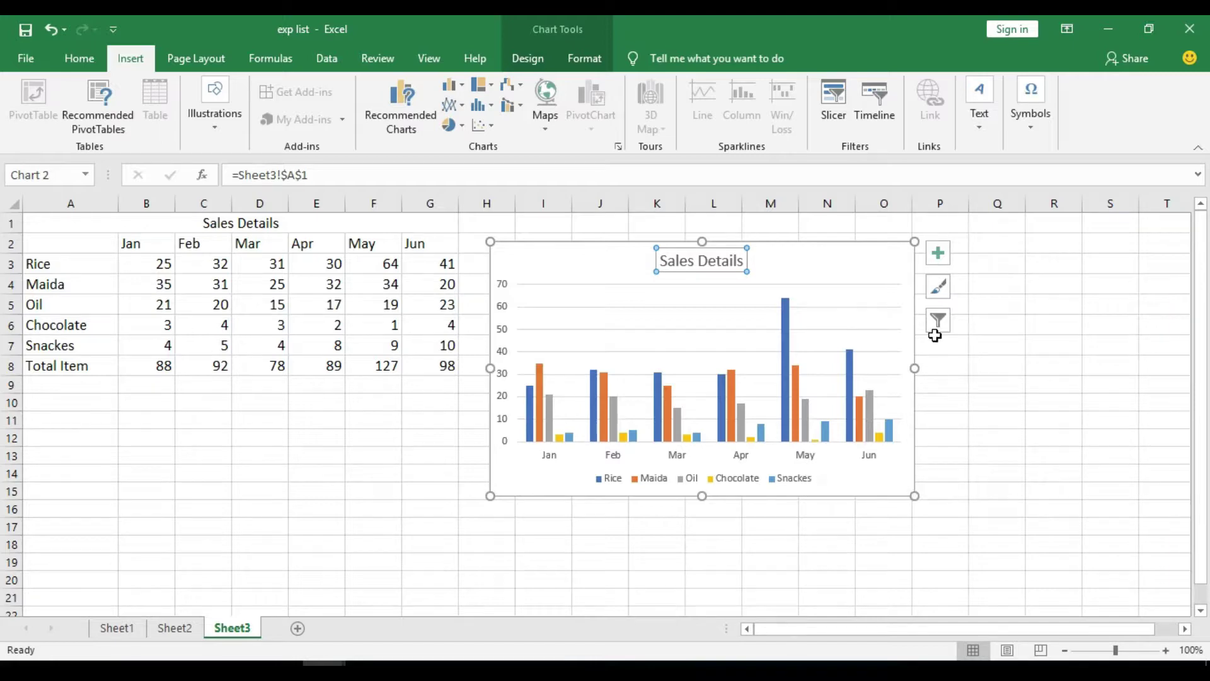
# Add axis titles to the chart and label the horizontal axis 'products'
pyautogui.click(939, 254)
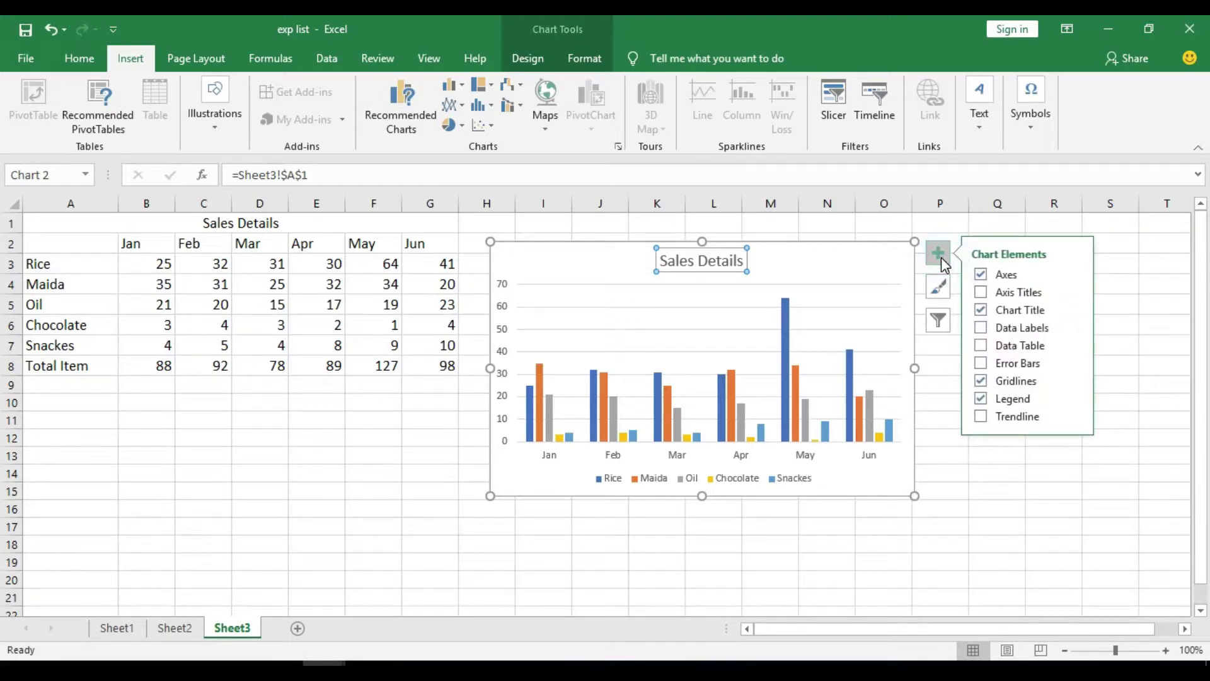
pyautogui.click(984, 292)
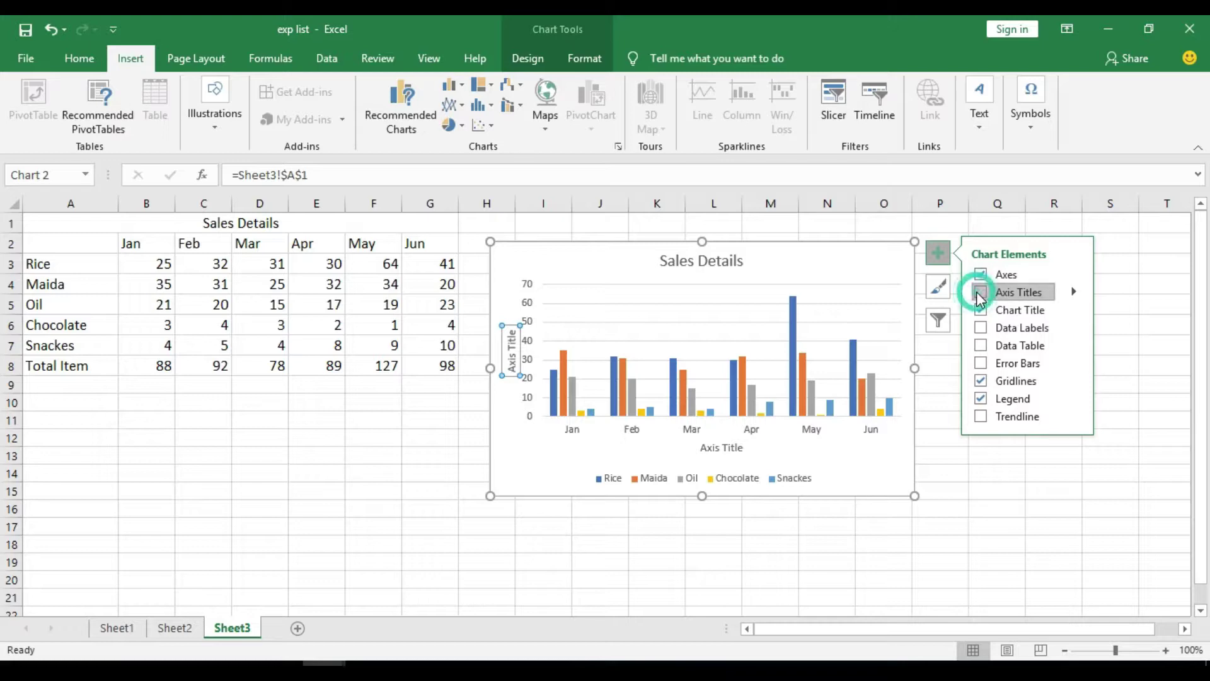
pyautogui.click(739, 450)
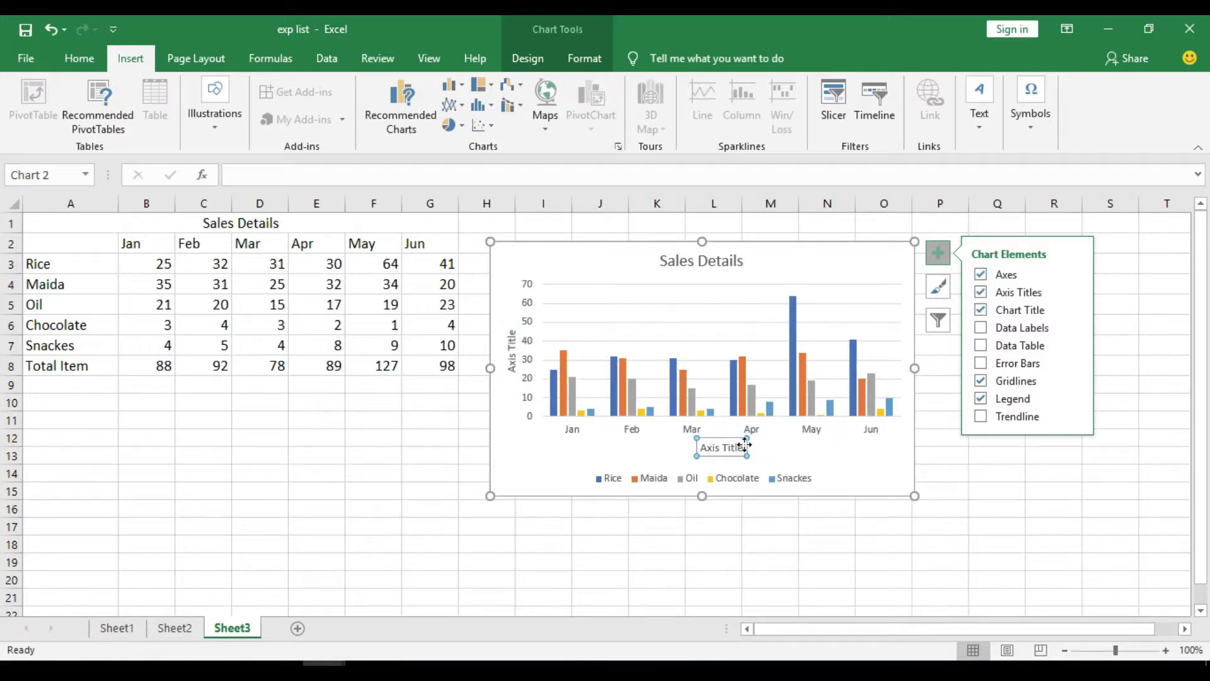
pyautogui.doubleClick(744, 444)
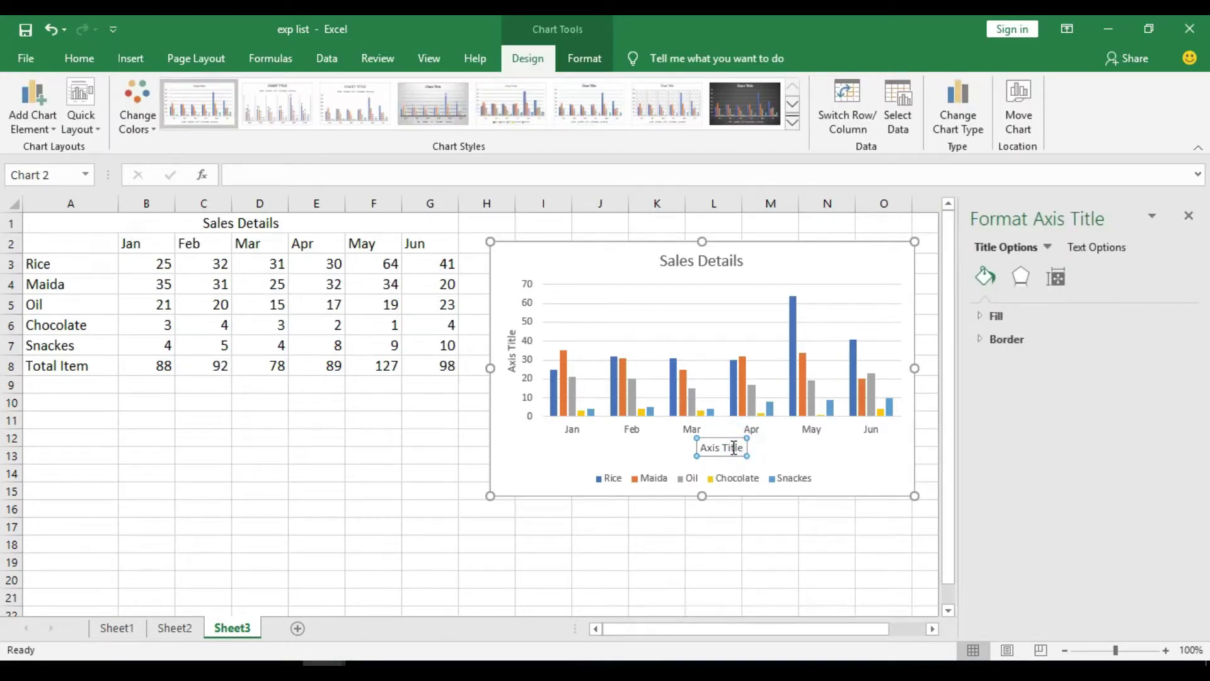
pyautogui.click(733, 449)
pyautogui.press('BackSpace')
pyautogui.press('BackSpace')
pyautogui.press('BackSpace')
pyautogui.press('BackSpace')
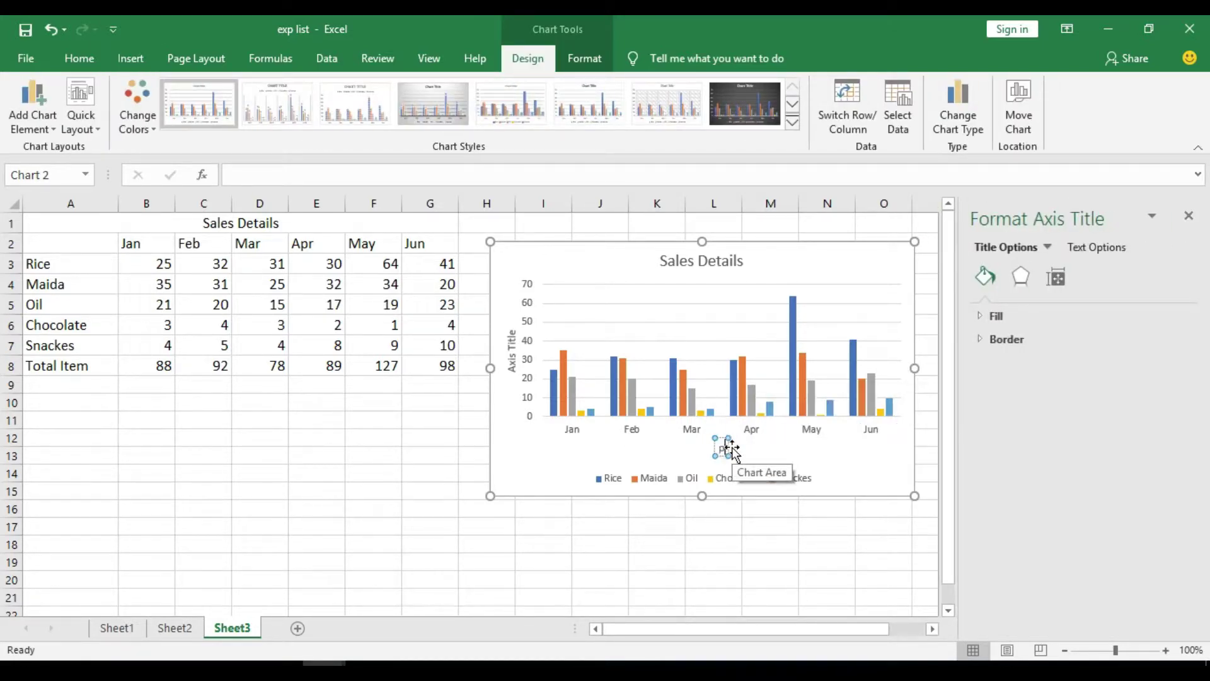
pyautogui.write('rod')
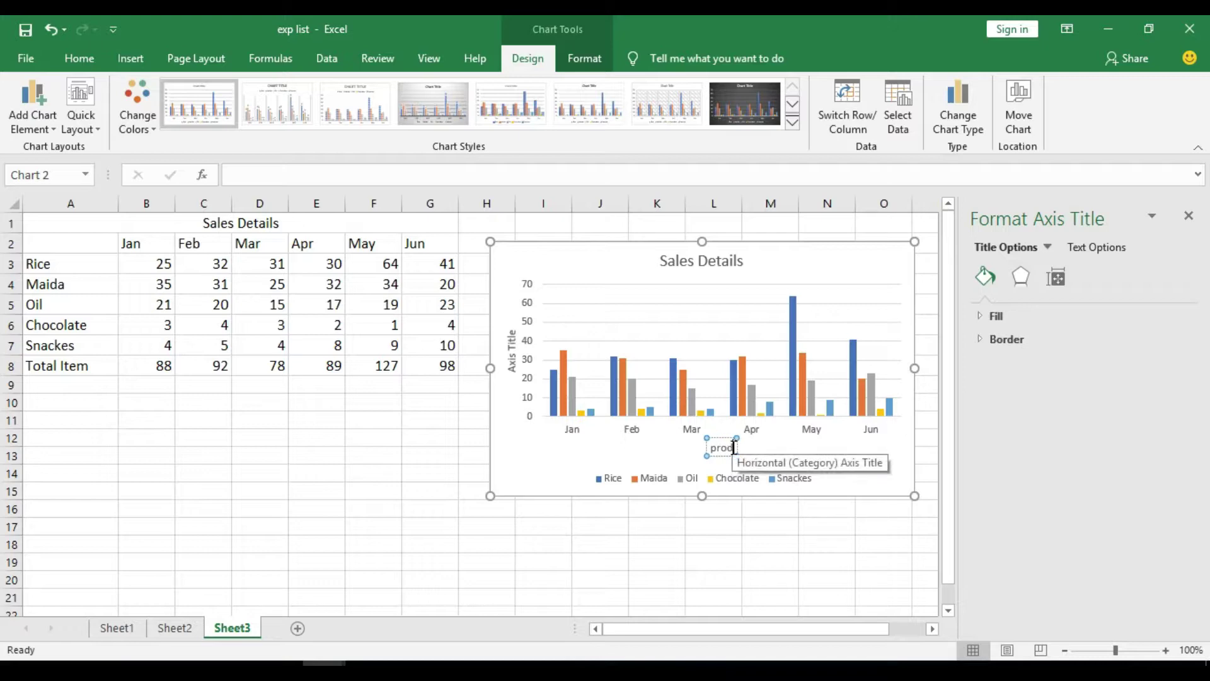
pyautogui.write('ucts')
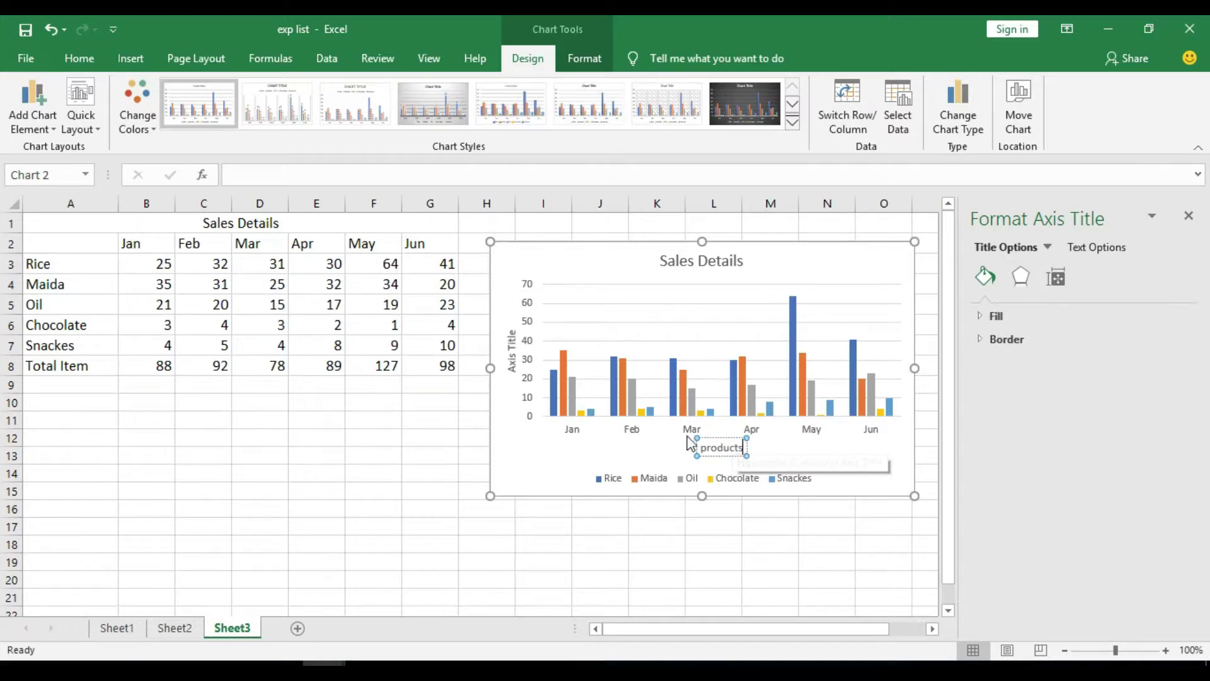
# Replace the vertical axis title placeholder with 'sales value in rs'
pyautogui.click(513, 361)
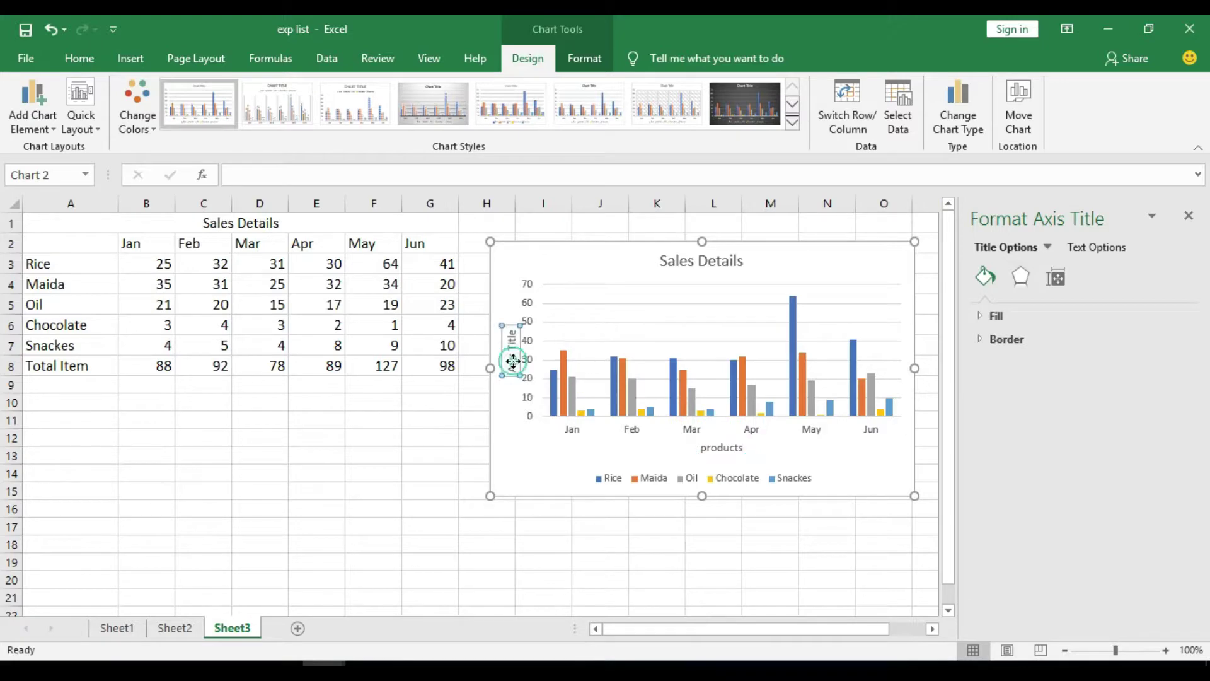
pyautogui.click(514, 361)
pyautogui.doubleClick(517, 358)
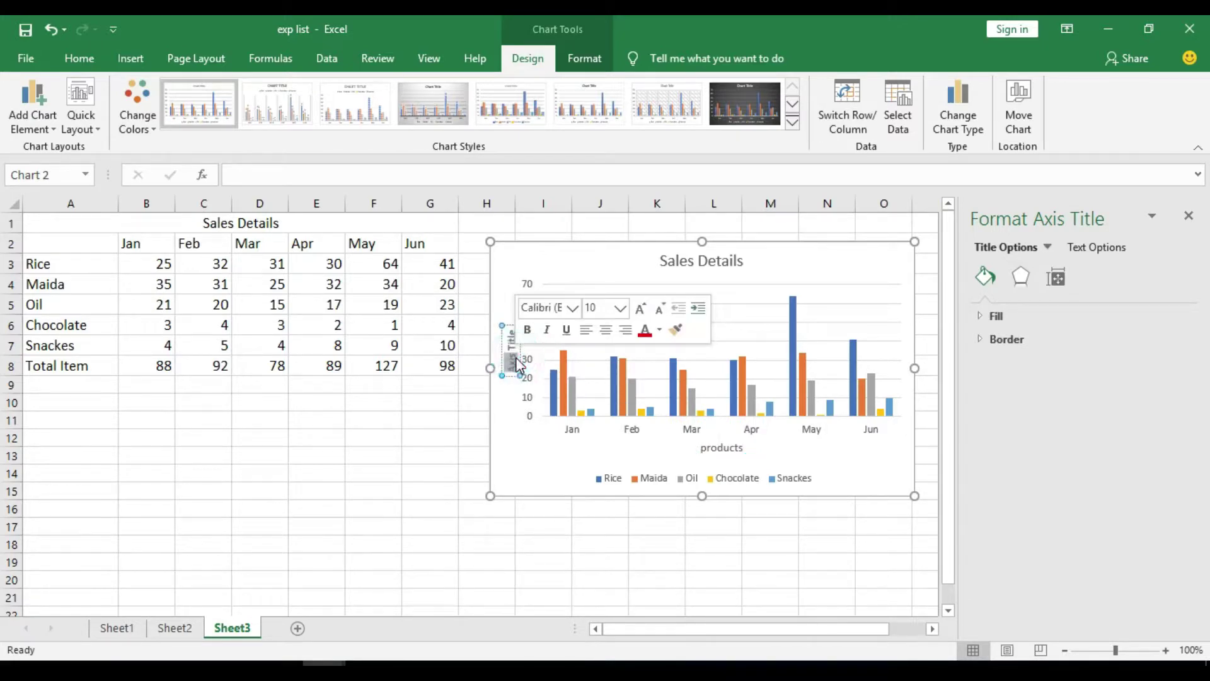
pyautogui.press('BackSpace')
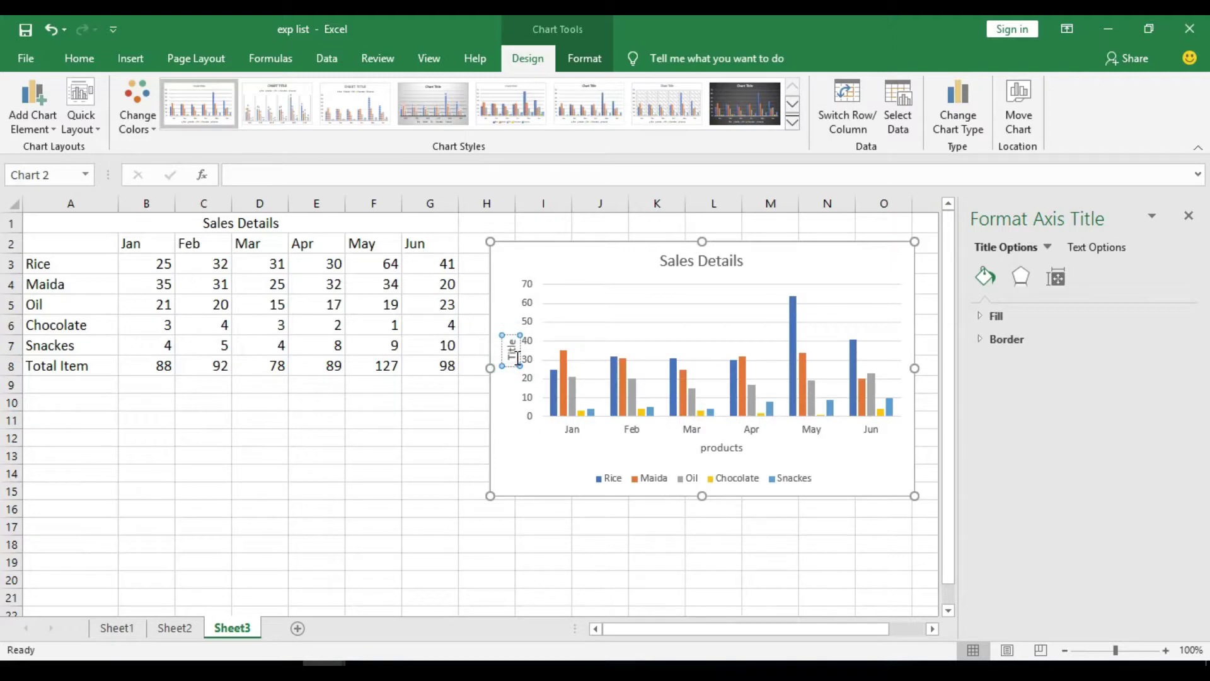
pyautogui.press('BackSpace')
pyautogui.press('BackSpace')
pyautogui.press('BackSpace')
pyautogui.press('BackSpace')
pyautogui.press('BackSpace')
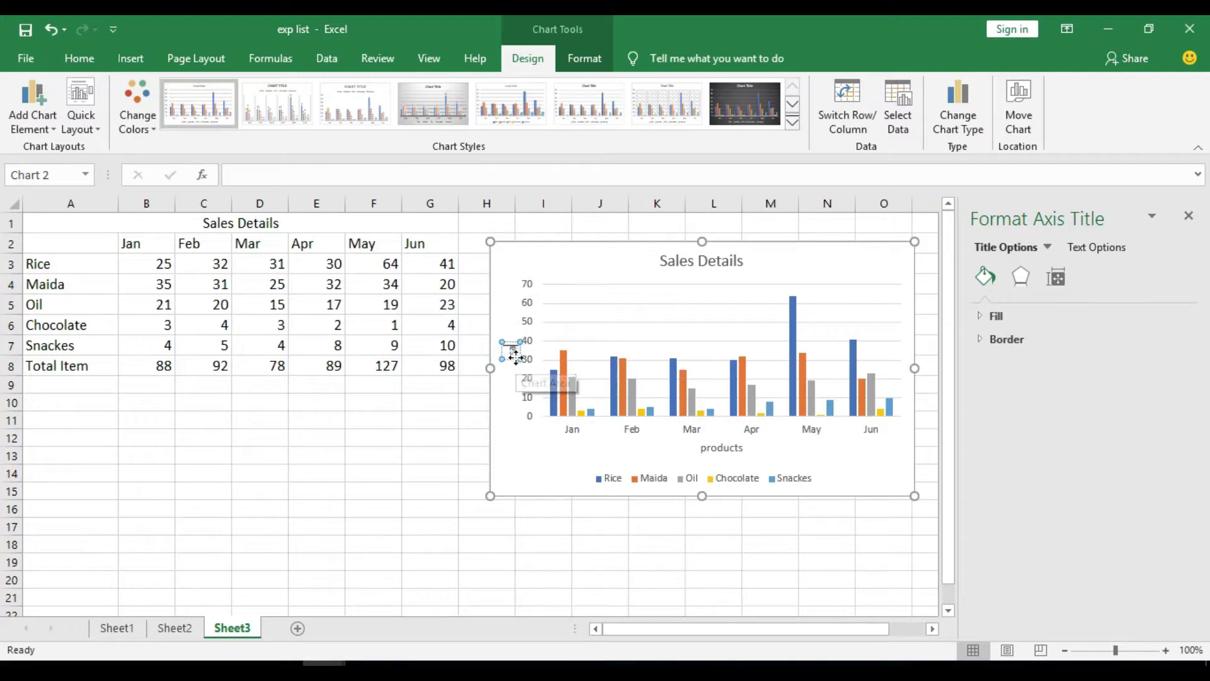
pyautogui.write('sales')
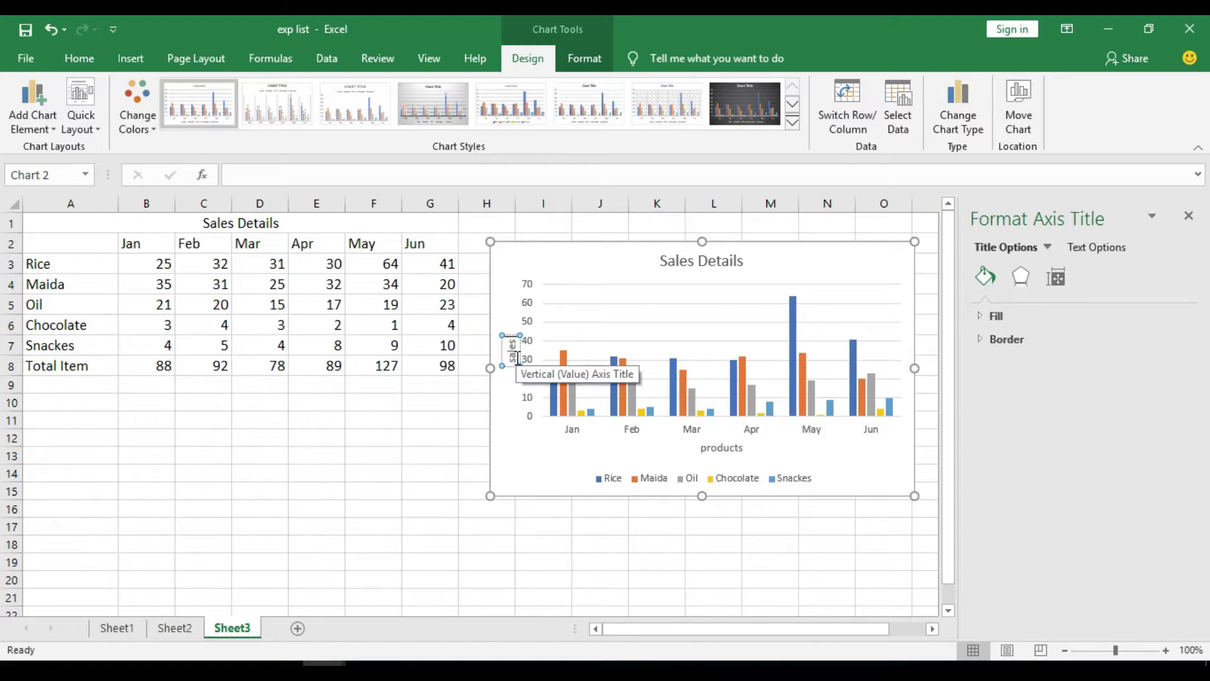
pyautogui.write(' valu')
pyautogui.write('e in')
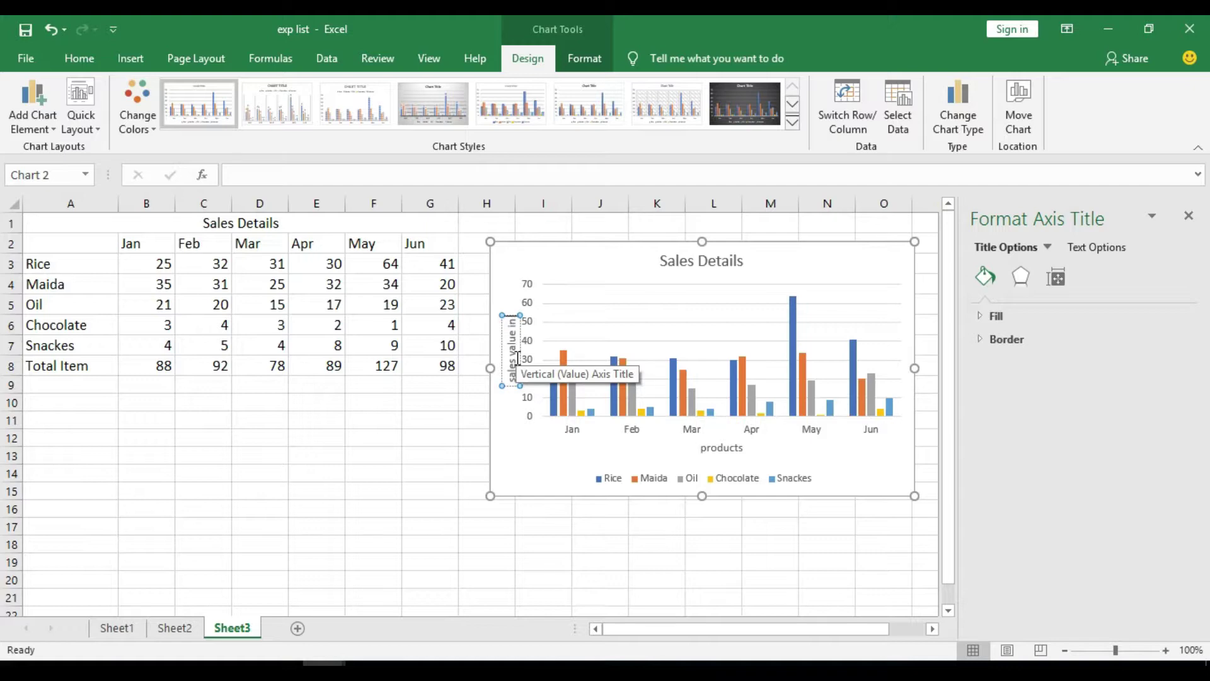
pyautogui.write(' rs')
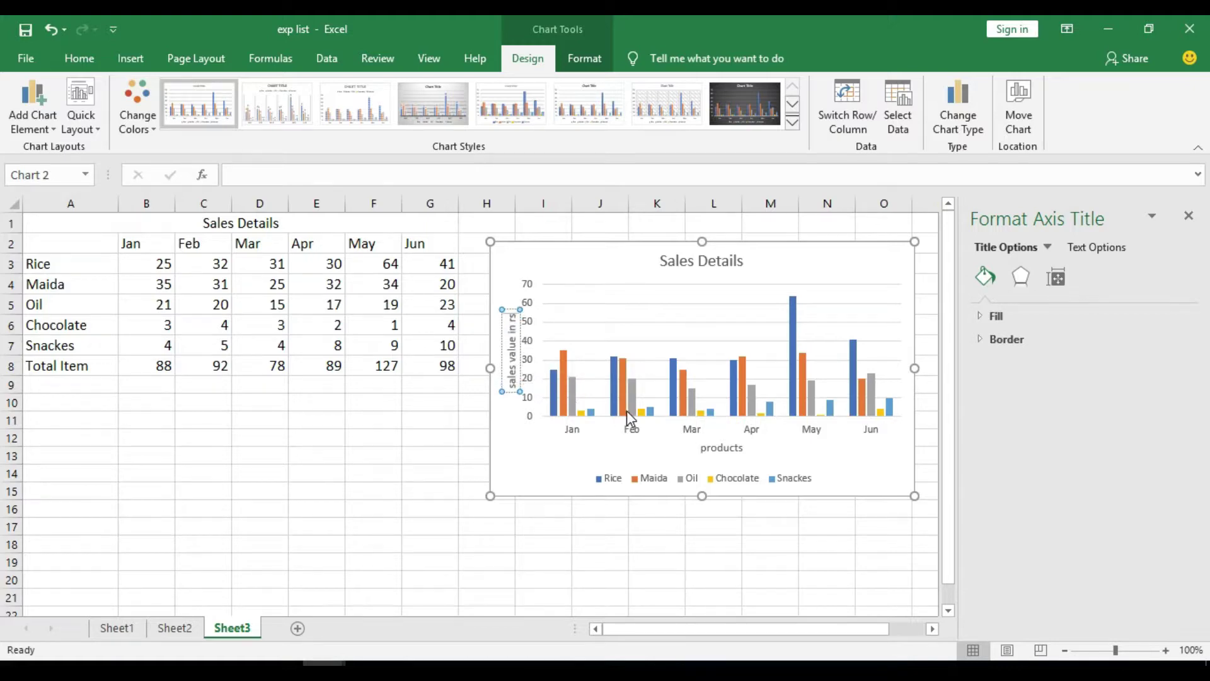
# Select the chart, then its Rice data series for formatting
pyautogui.click(606, 464)
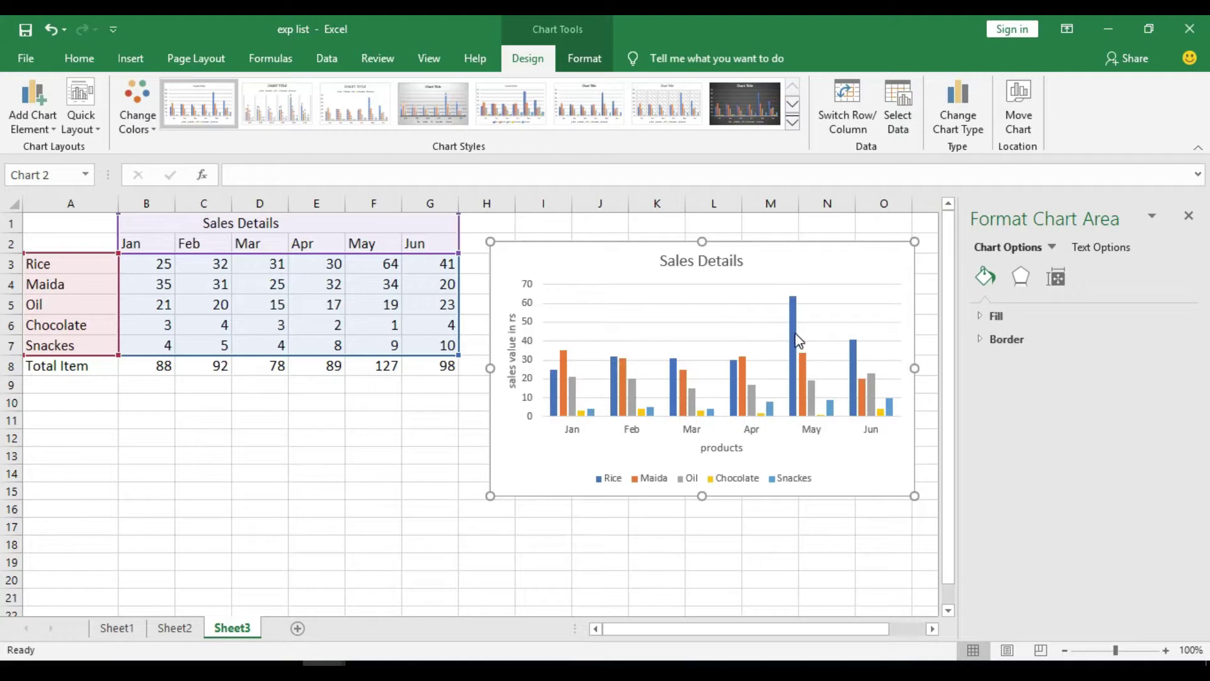
pyautogui.moveTo(792, 354)
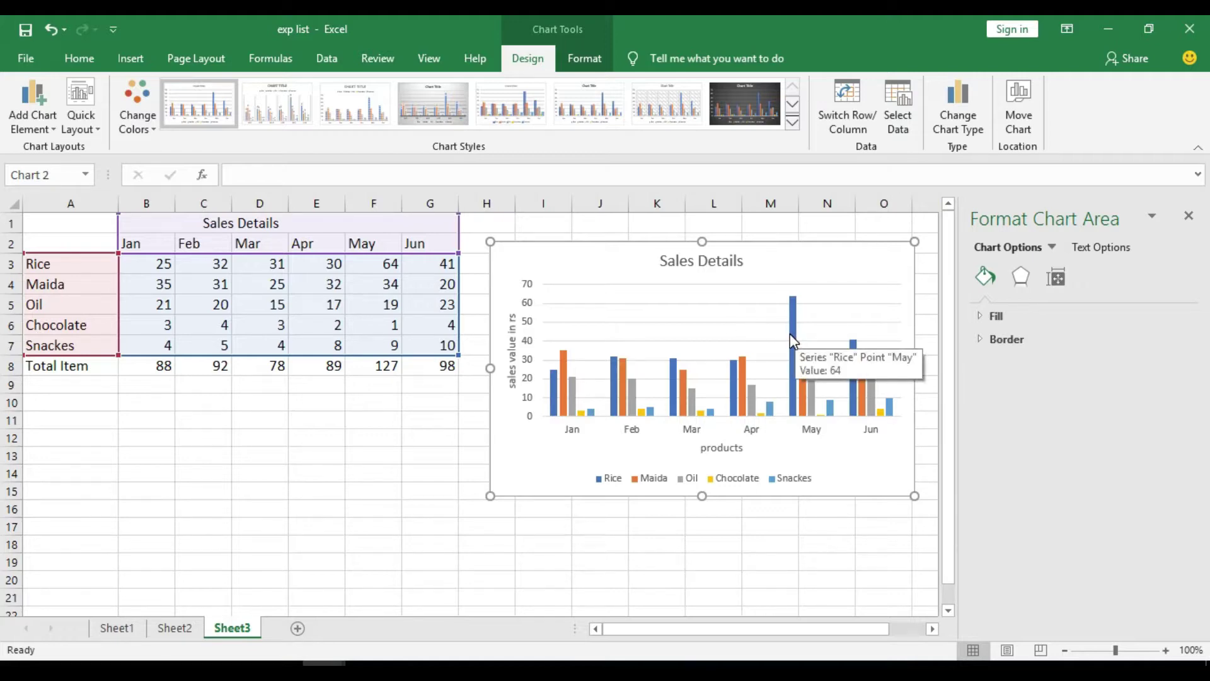
pyautogui.click(790, 335)
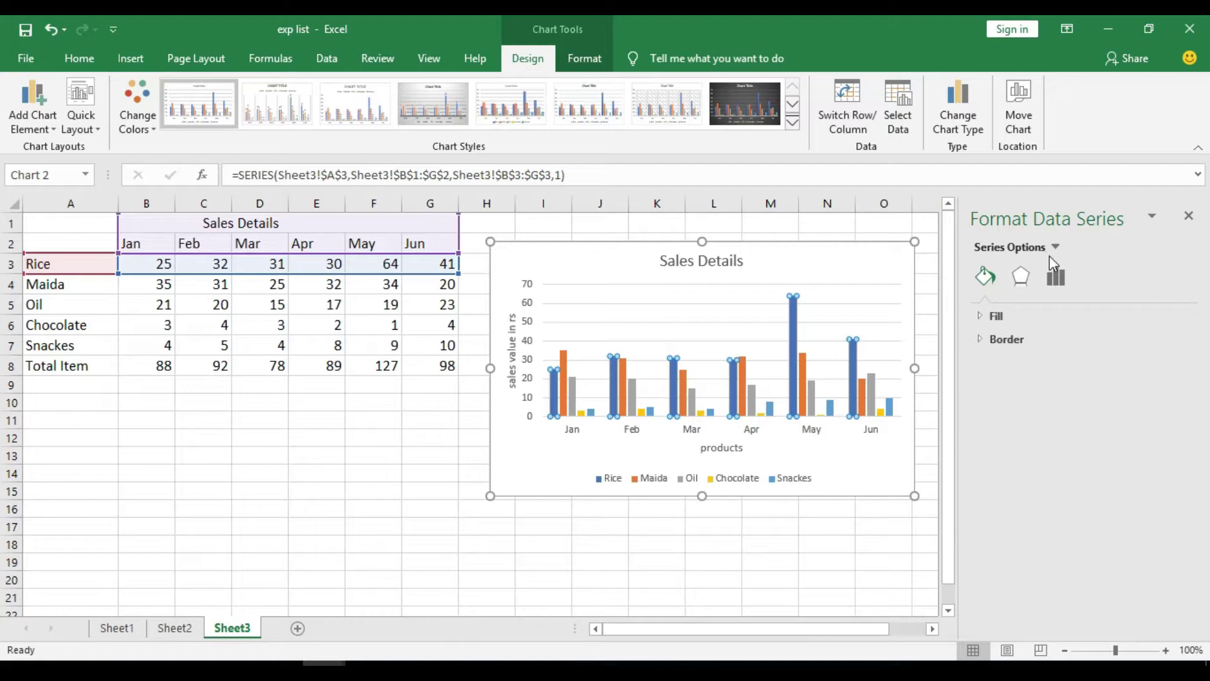
# Give the Rice series a solid fill in standard Red
pyautogui.click(1000, 315)
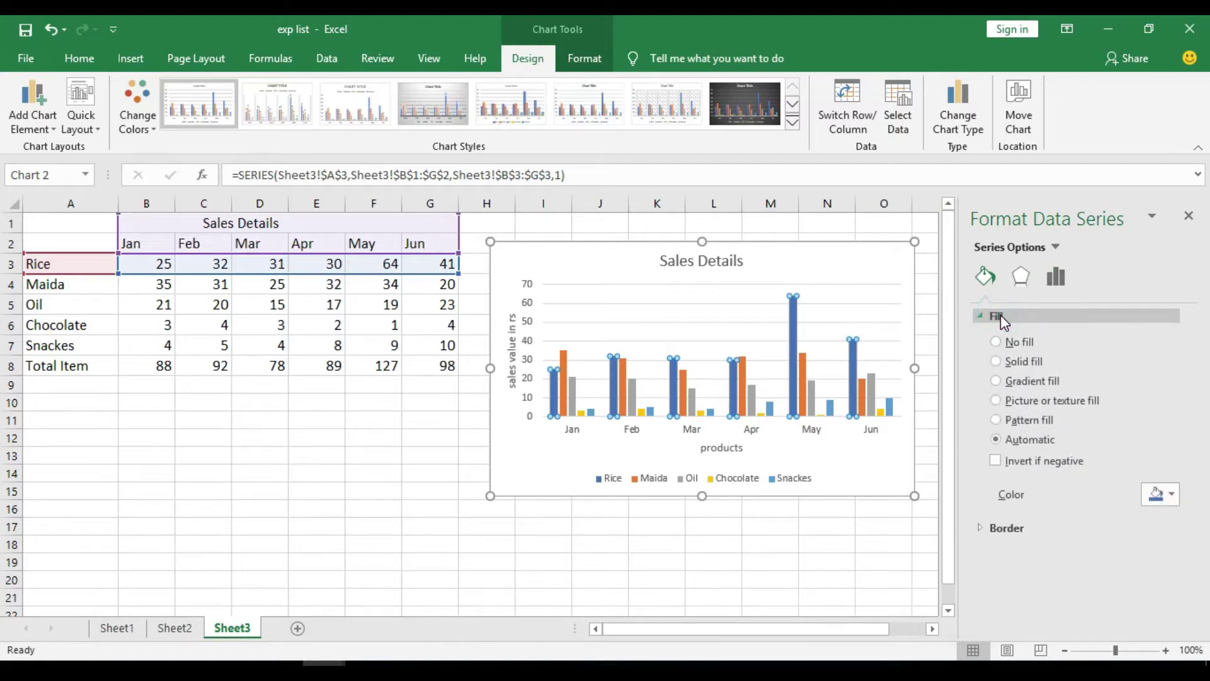
pyautogui.click(996, 361)
pyautogui.click(1169, 495)
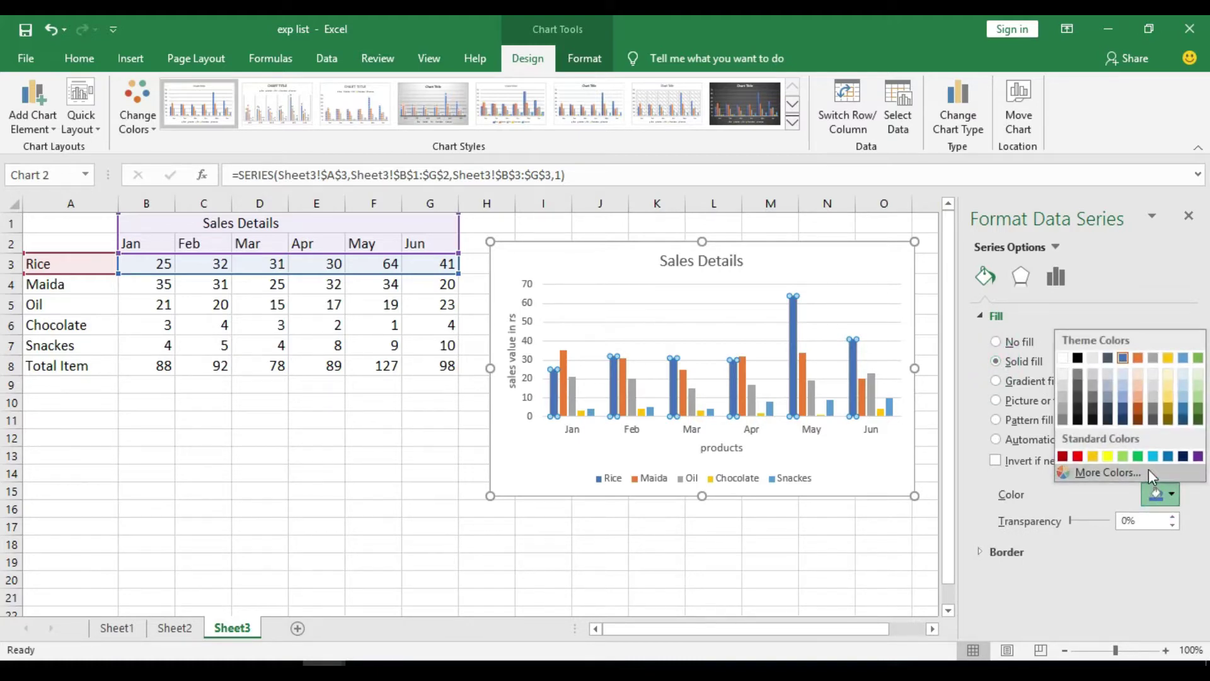
pyautogui.click(1078, 456)
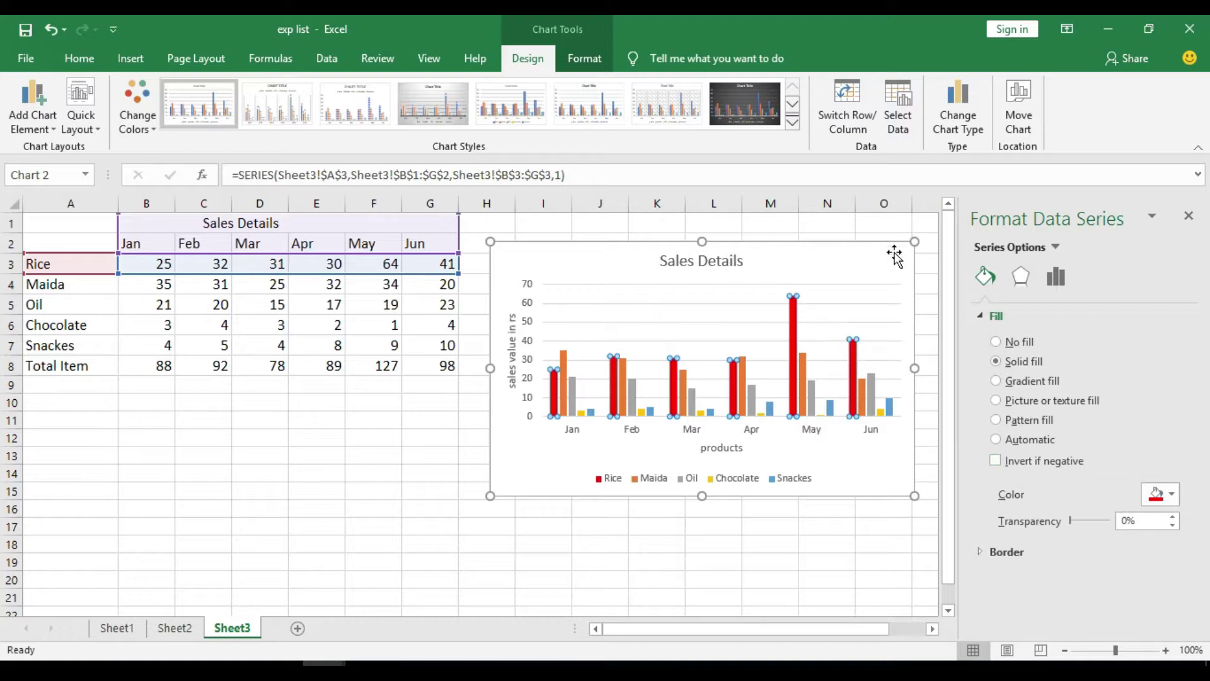
pyautogui.click(792, 123)
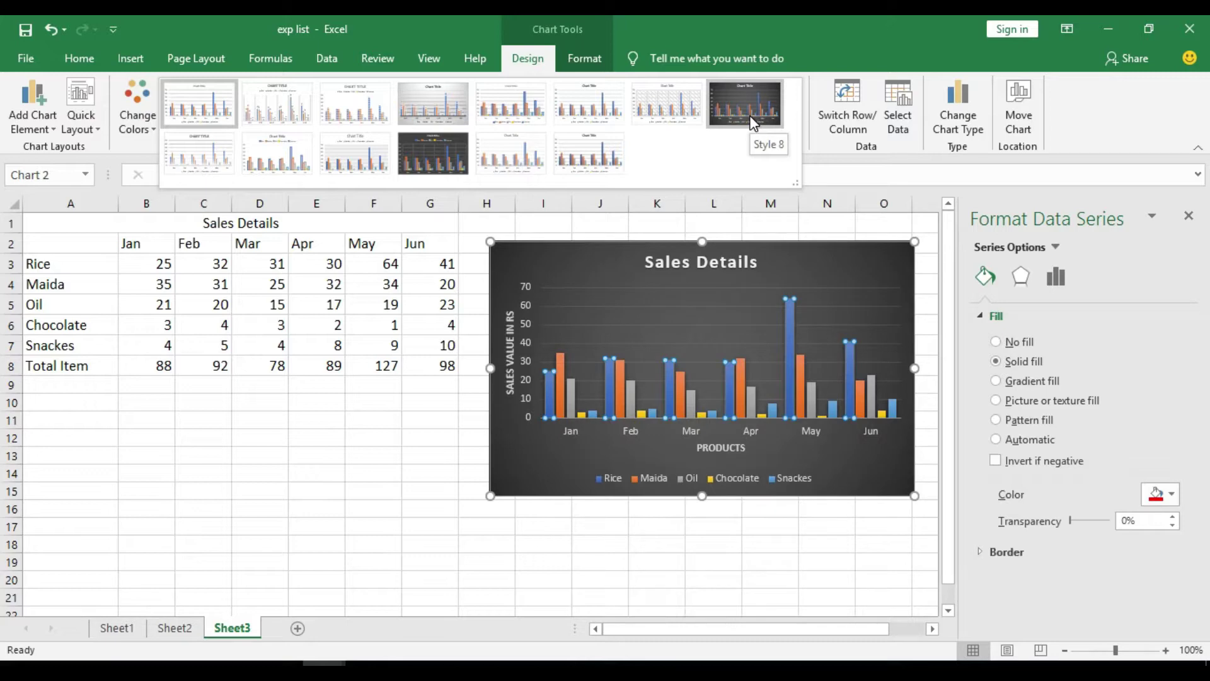
# Apply chart Style 8 and the Colorful Palette 3 colour scheme
pyautogui.click(749, 123)
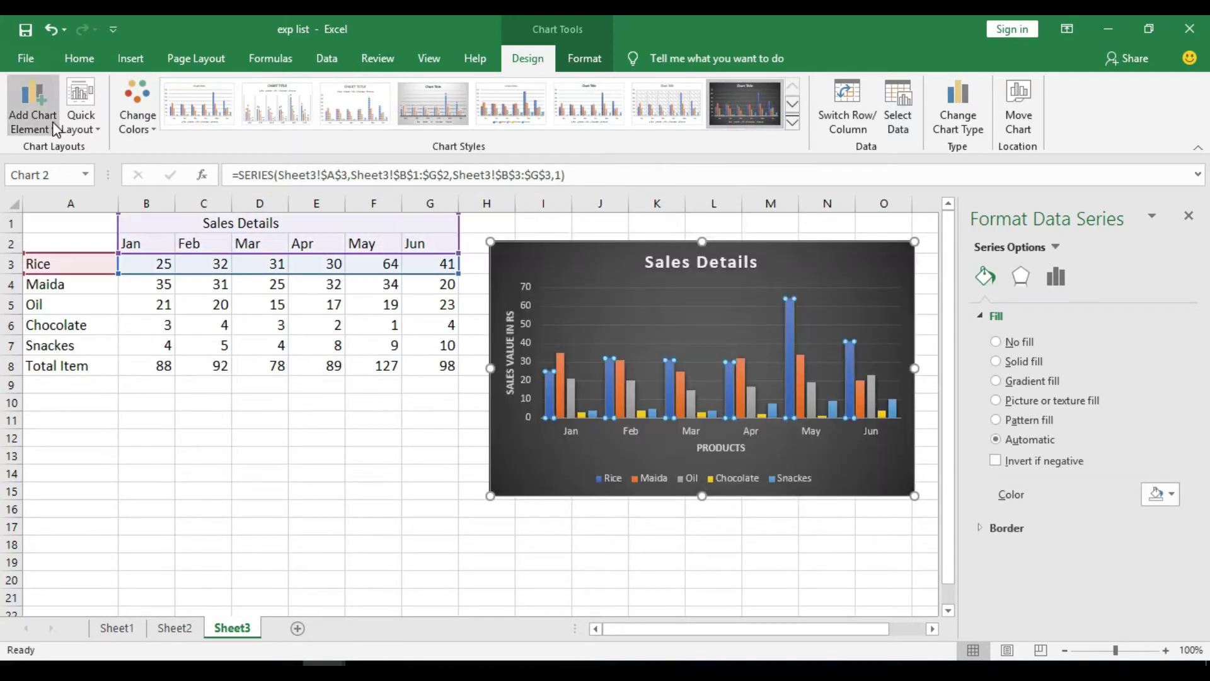
pyautogui.click(154, 121)
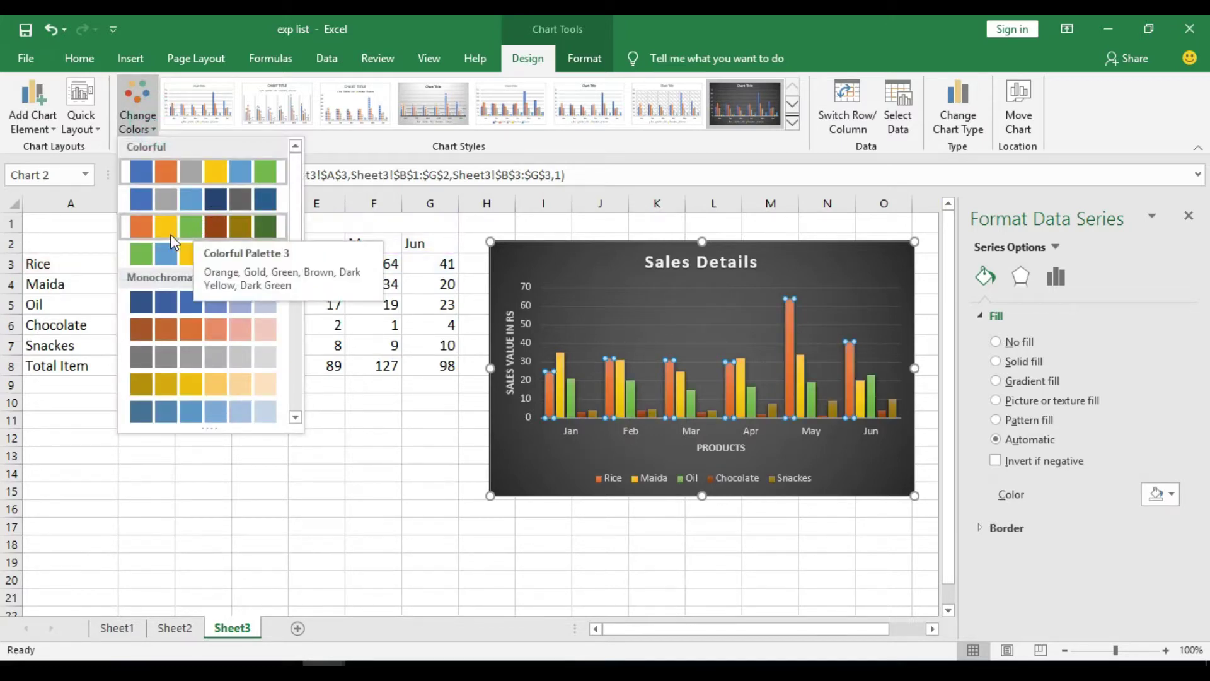
pyautogui.click(137, 225)
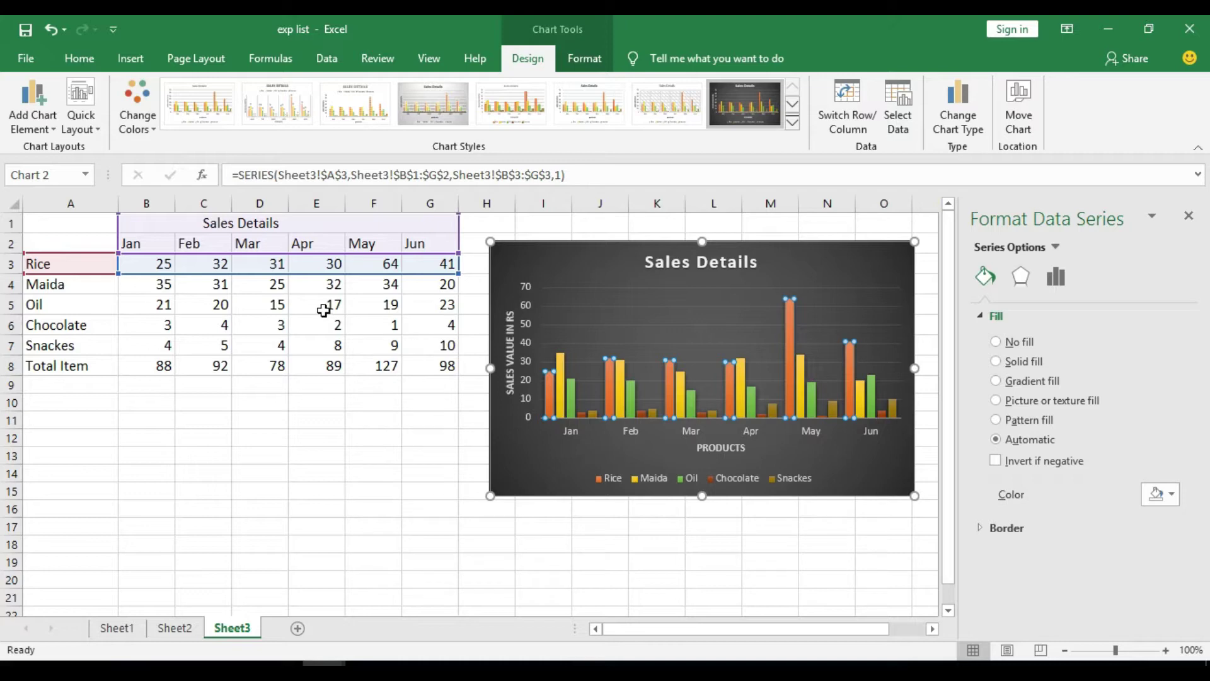
# Enter 36 as Rice's January sales in cell B3
pyautogui.click(164, 264)
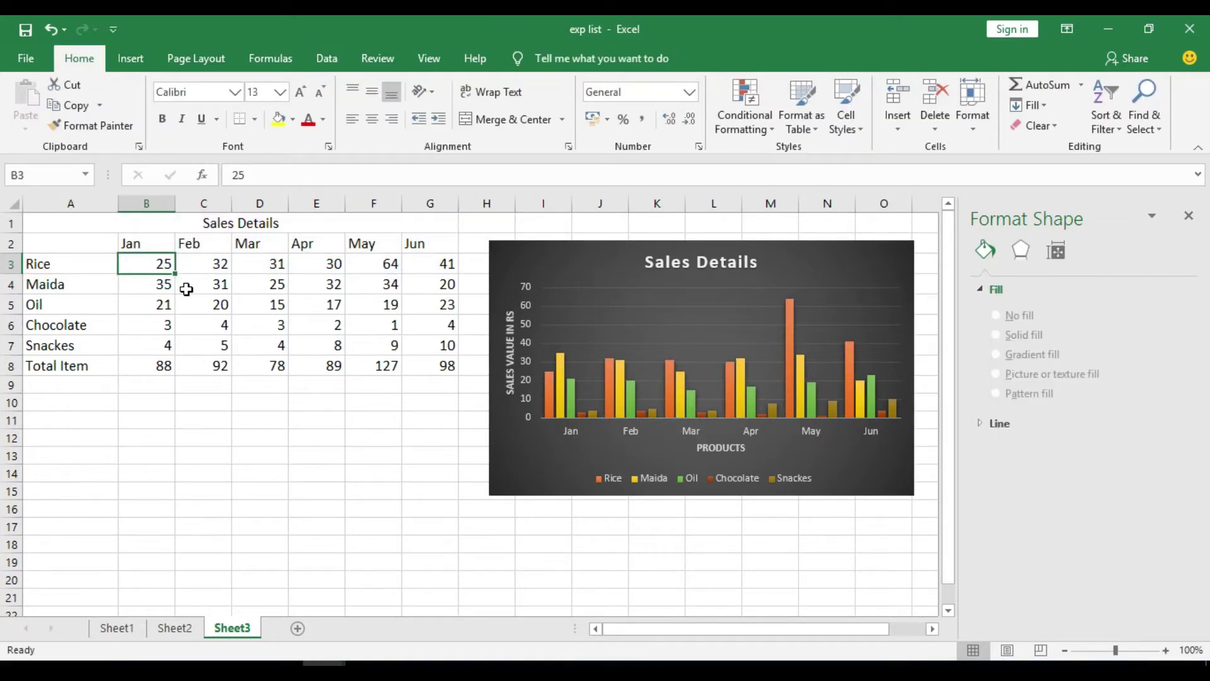
pyautogui.write('36')
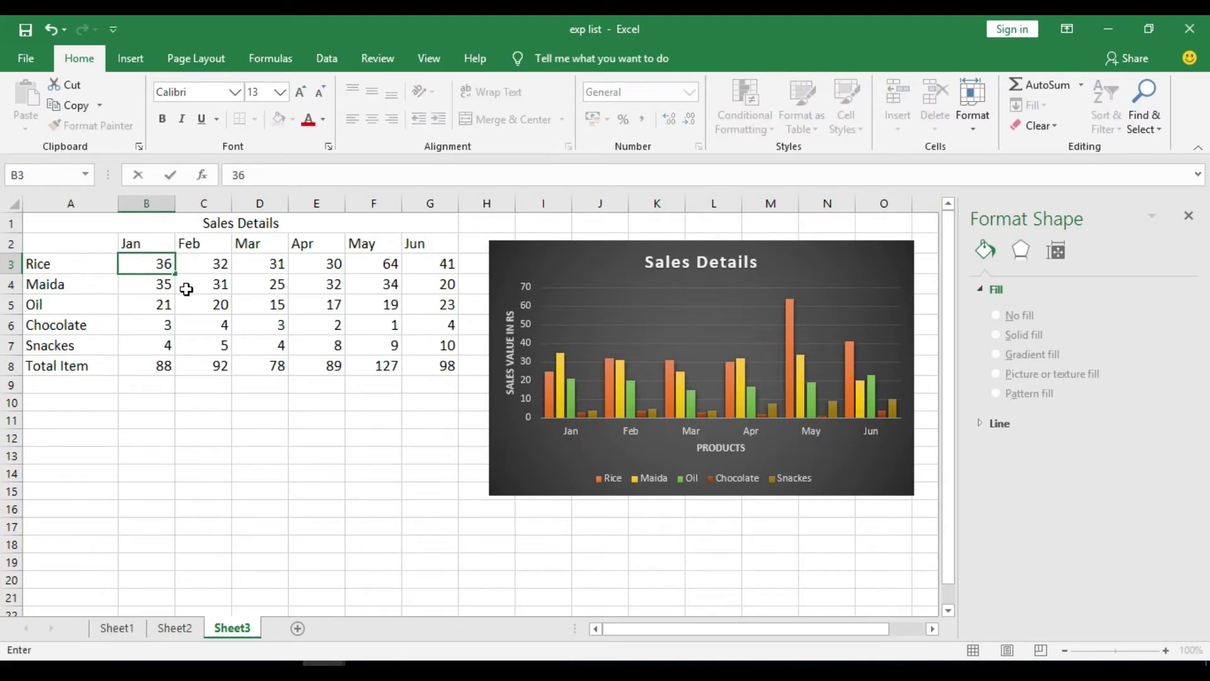
pyautogui.press('Return')
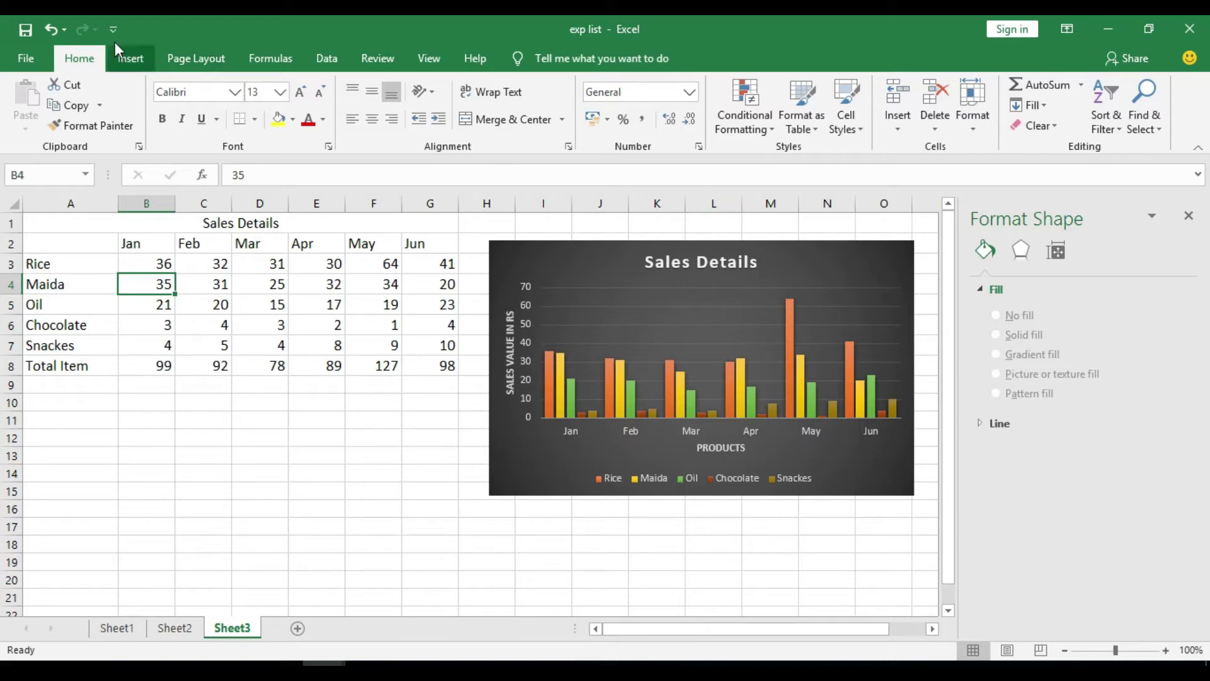
# Select the chart's Rice series again to show its Format Data Series options
pyautogui.click(129, 58)
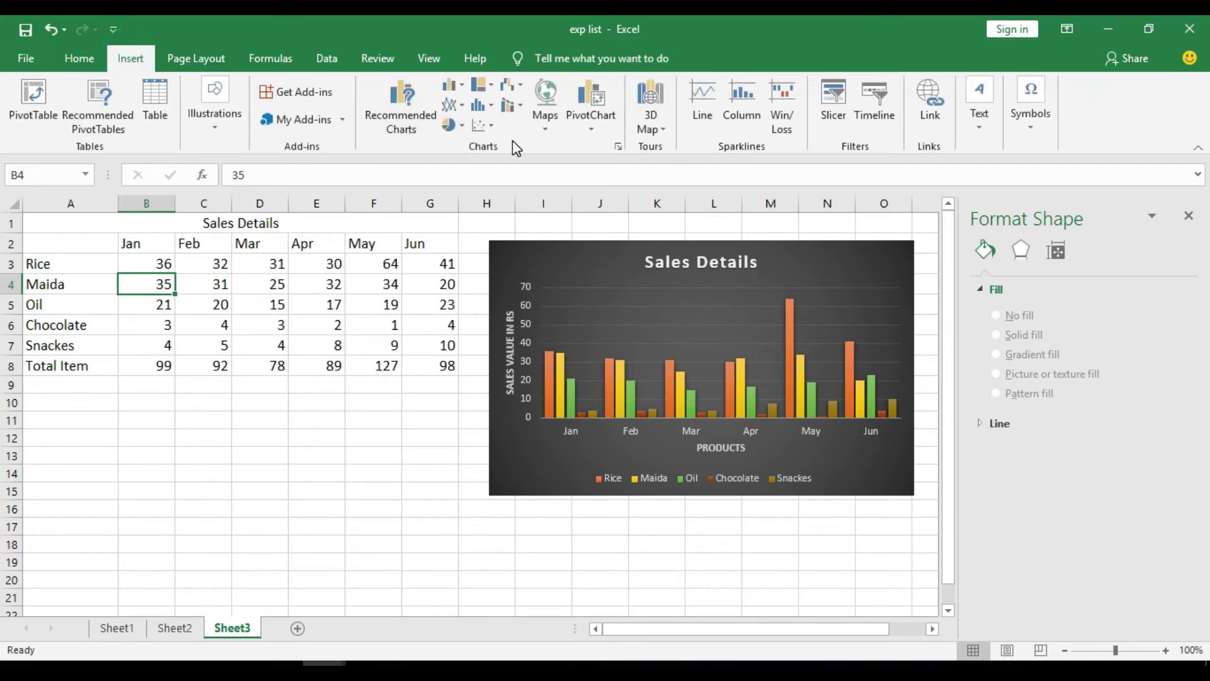
pyautogui.click(612, 253)
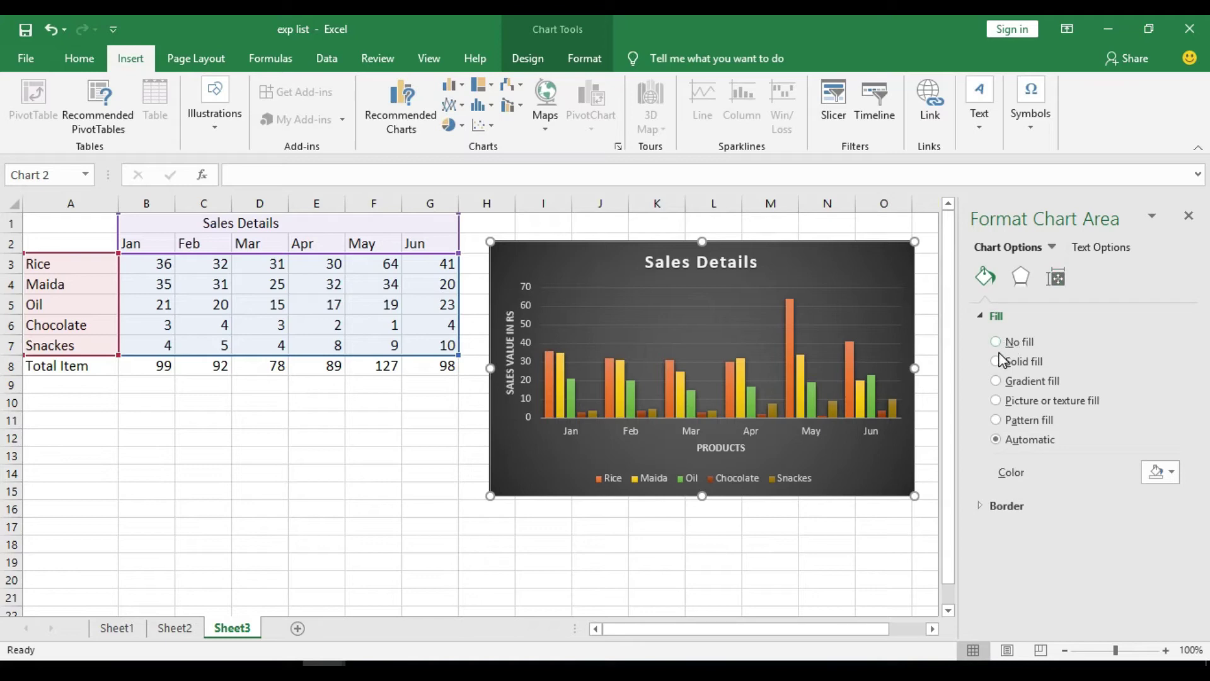
pyautogui.click(788, 323)
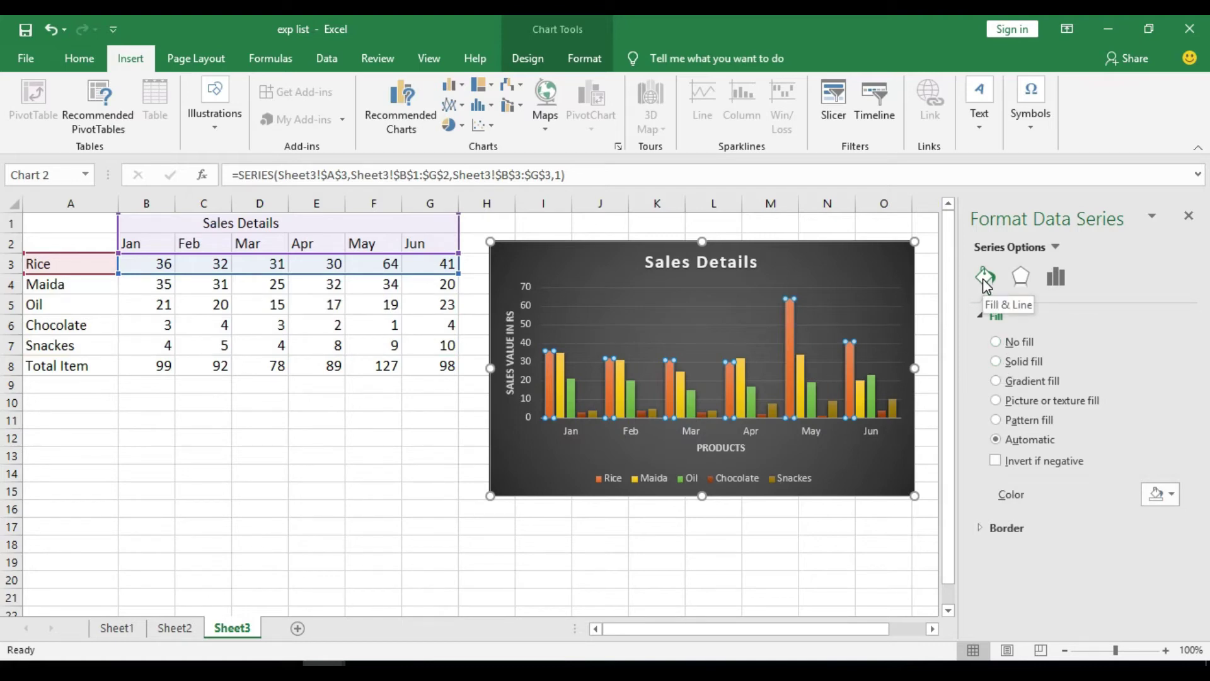
pyautogui.click(1021, 277)
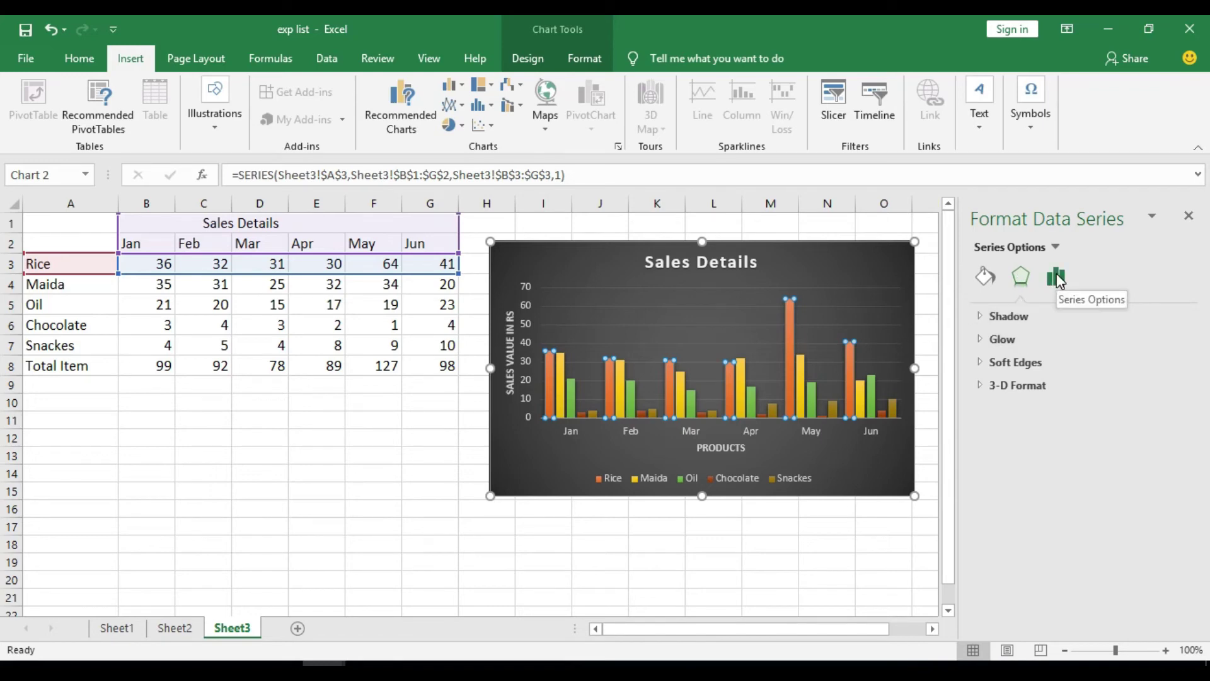
pyautogui.click(1056, 279)
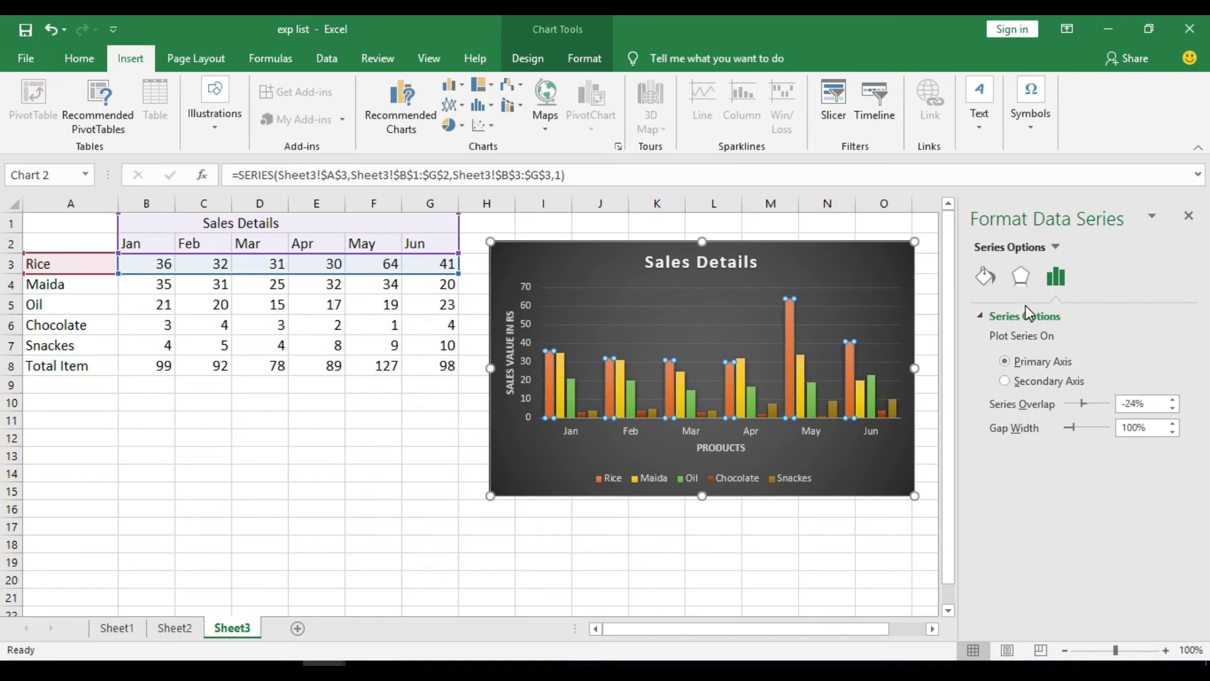
pyautogui.click(990, 278)
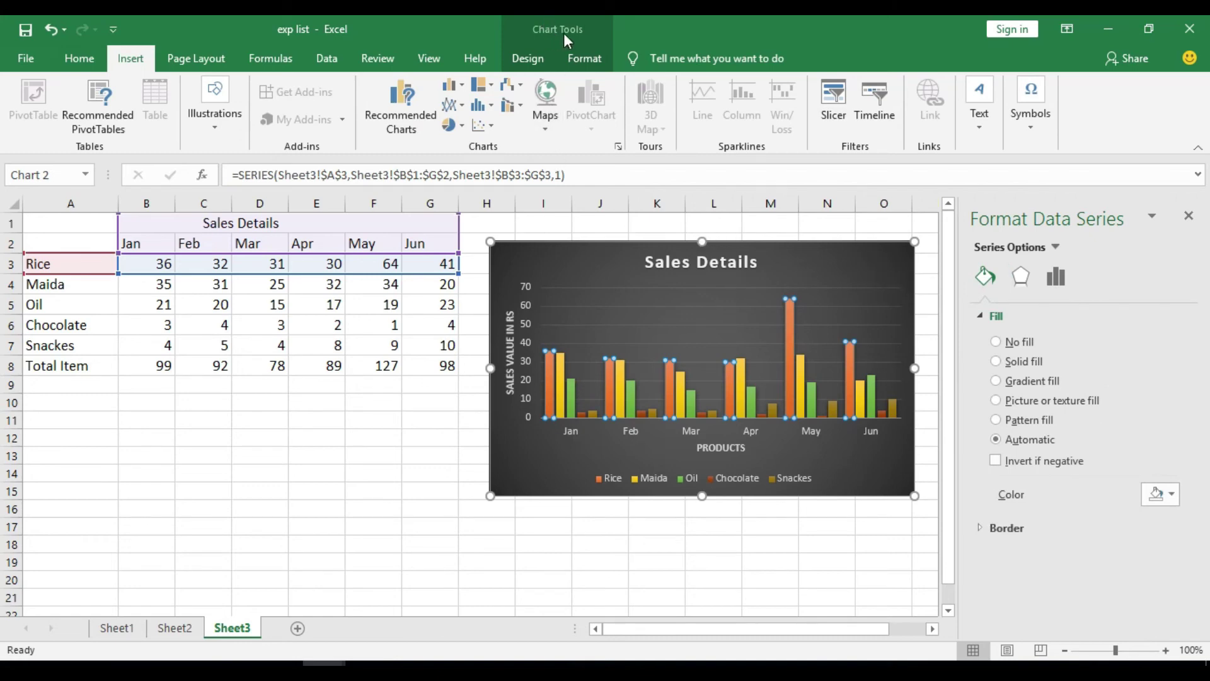
# Show the Chart Tools Design ribbon with its chart styles and colour options
pyautogui.click(539, 60)
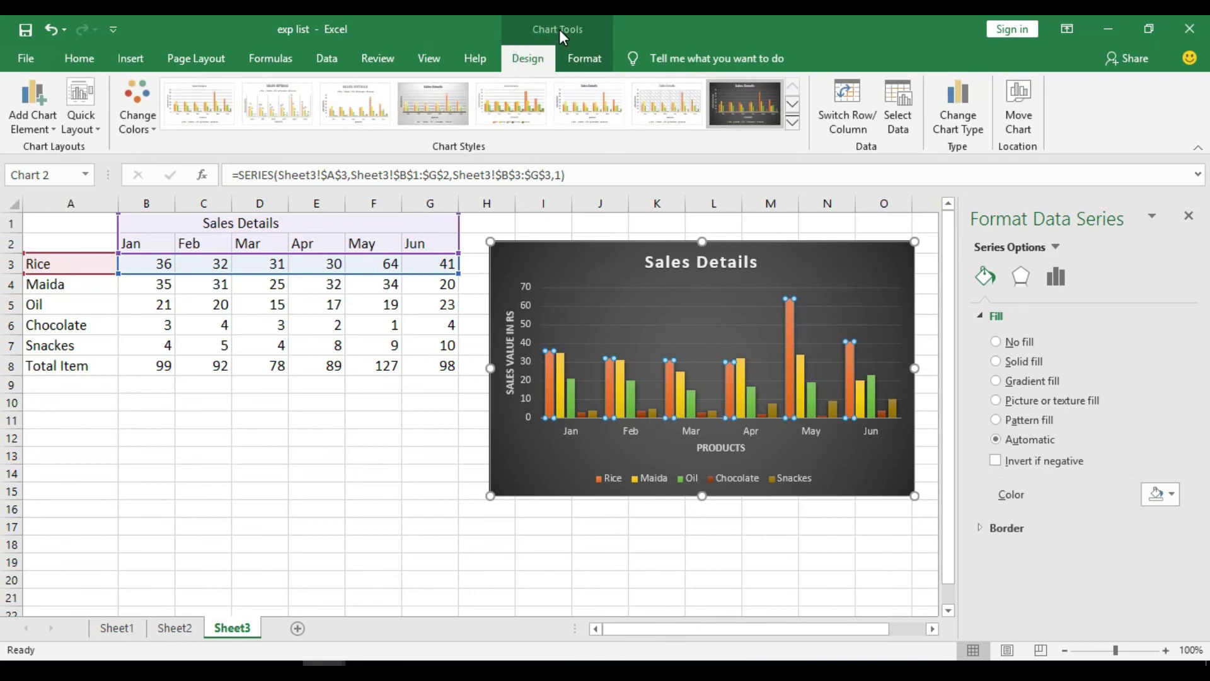